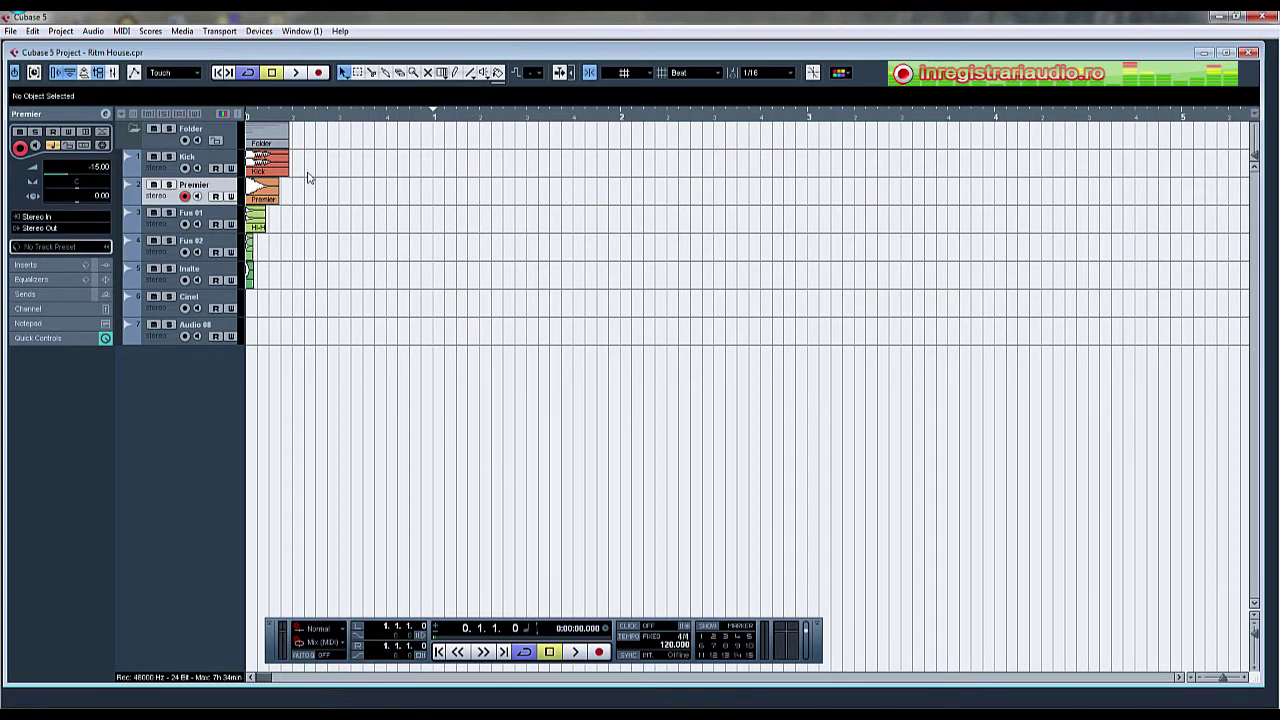
Solo the Kick track and then the Premier track, playing each sample on its own.
{"action": "left_click", "coordinate": [169, 157]}
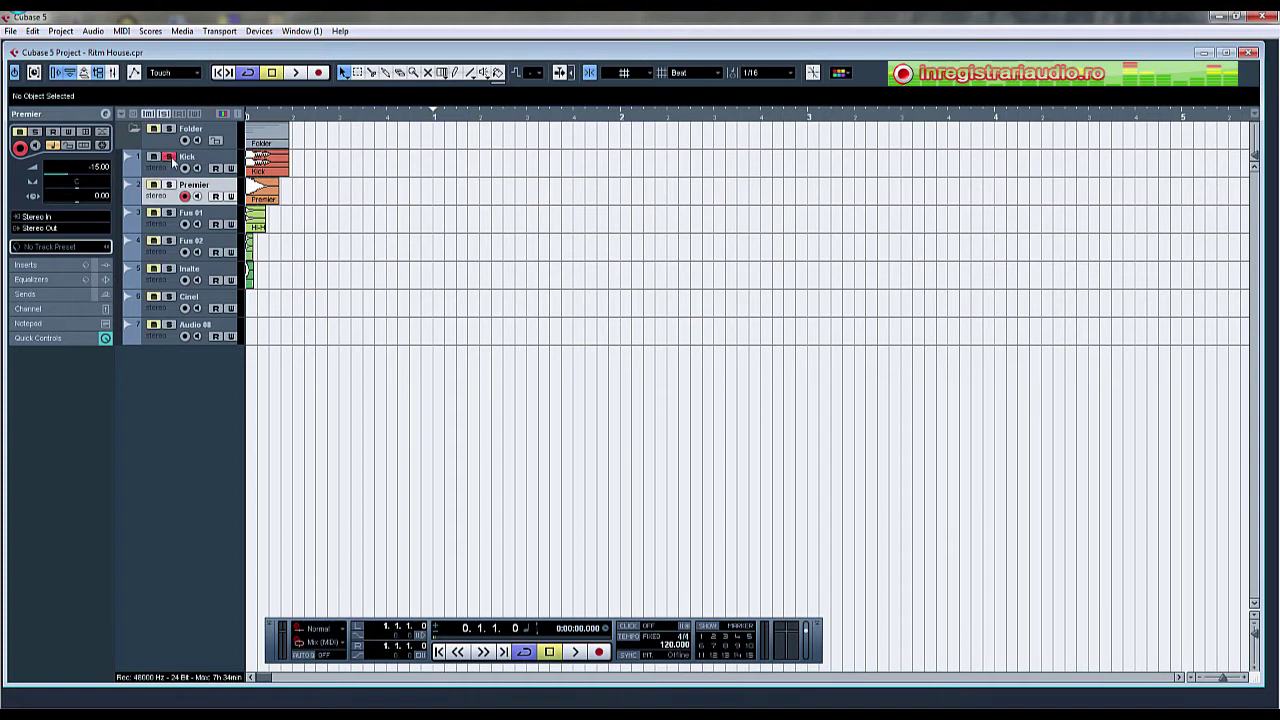
{"action": "left_click", "coordinate": [184, 197]}
{"action": "key", "text": "space"}
{"action": "key", "text": "space"}
{"action": "left_click", "coordinate": [171, 186]}
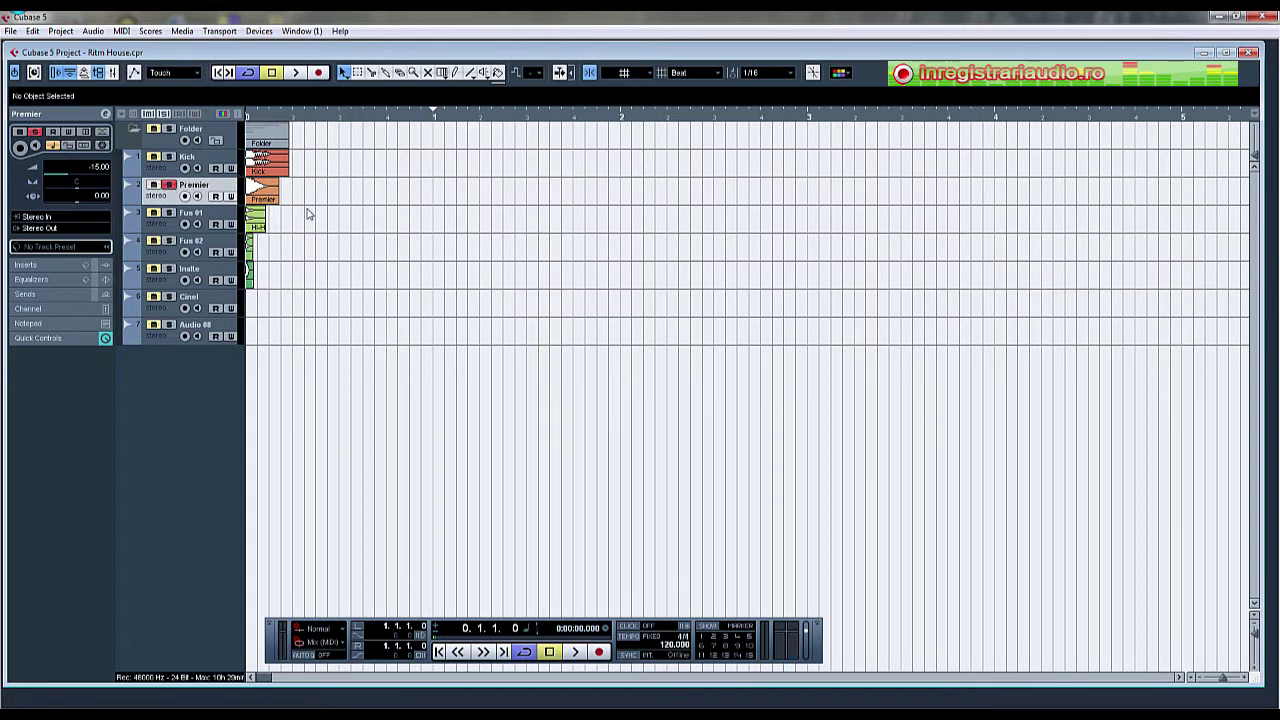
{"action": "key", "text": "space"}
{"action": "key", "text": "space"}
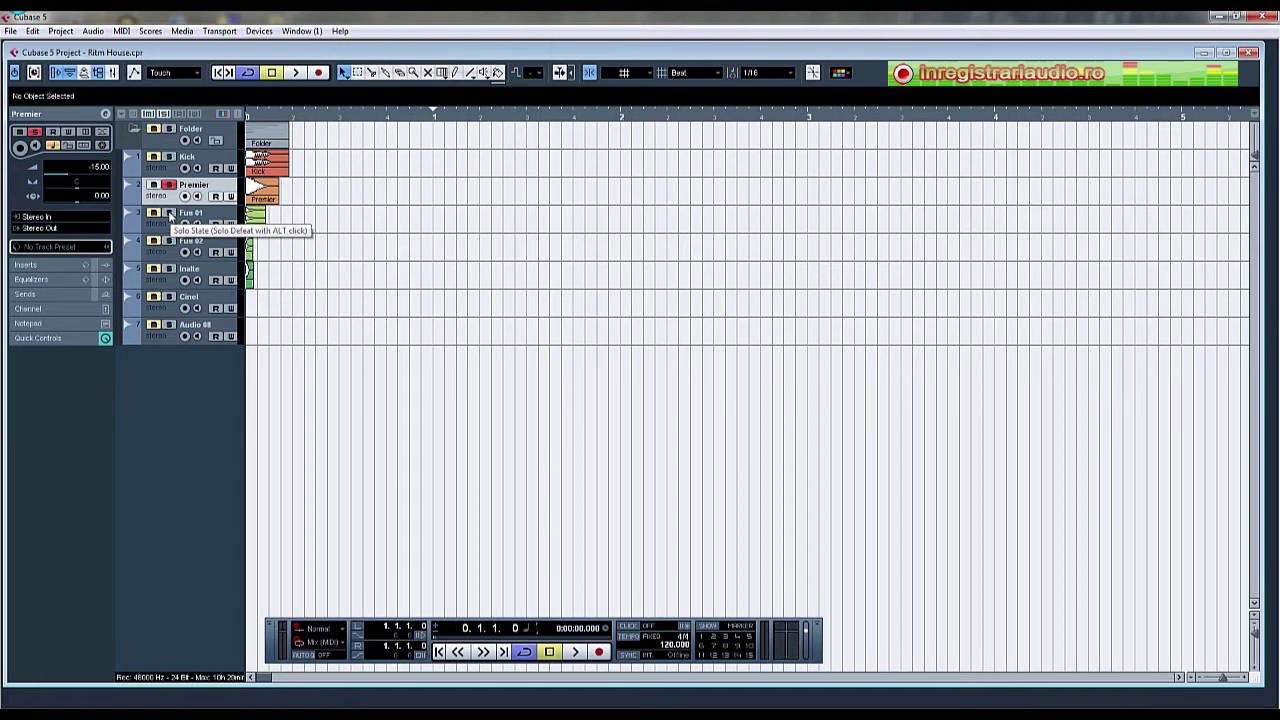
Solo the Fus 01, Fus 02 and Inalte tracks one after another and audition their samples.
{"action": "left_click", "coordinate": [170, 214]}
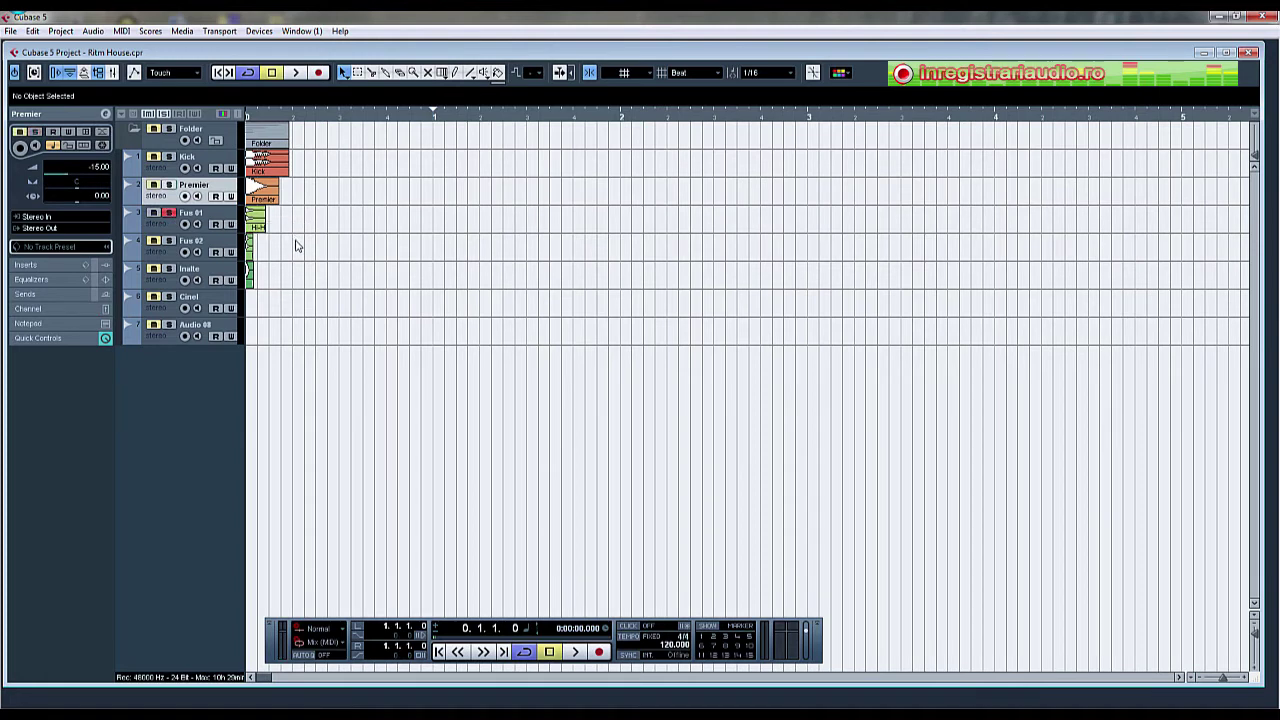
{"action": "left_click", "coordinate": [170, 241]}
{"action": "key", "text": "space"}
{"action": "key", "text": "space"}
{"action": "left_click", "coordinate": [169, 270]}
{"action": "key", "text": "space"}
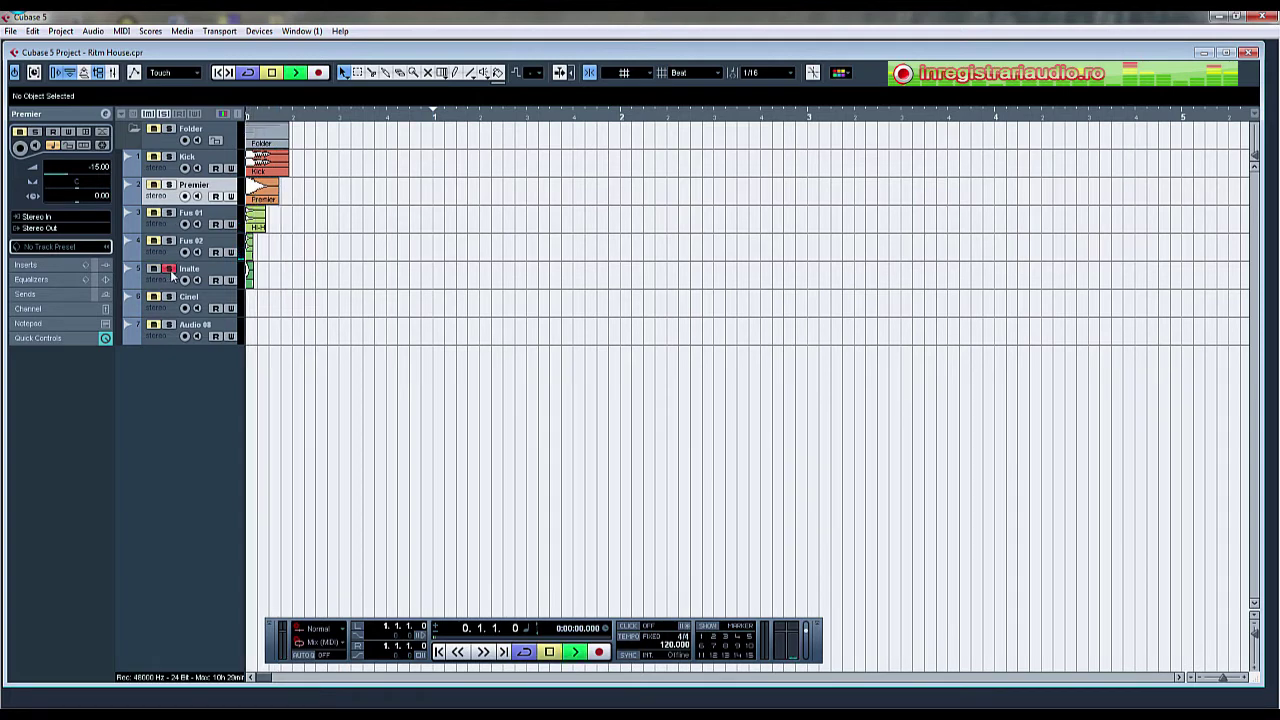
{"action": "key", "text": "space"}
Place the Kick sample on all four beats of bar 1, switch off the Inalte solo, and play the bar from position 1.1.1.0.
{"action": "left_click", "coordinate": [434, 117]}
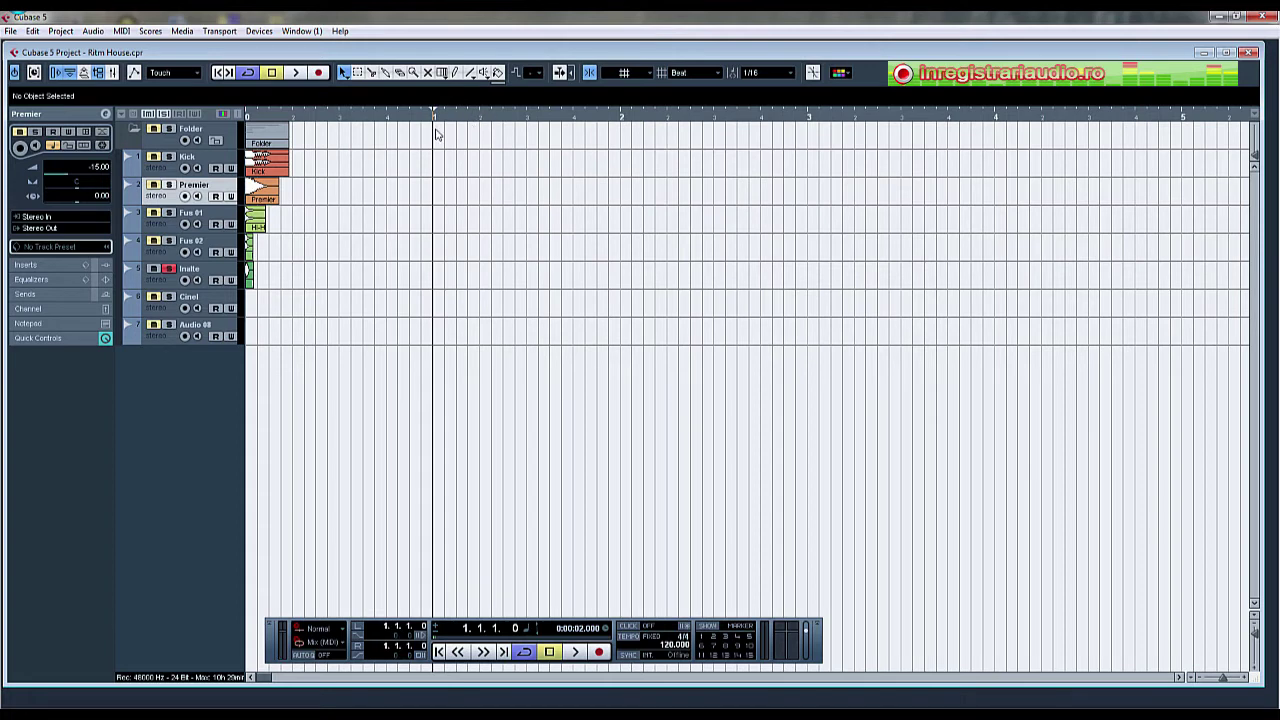
{"action": "left_click_drag", "start_coordinate": [266, 165], "coordinate": [578, 170]}
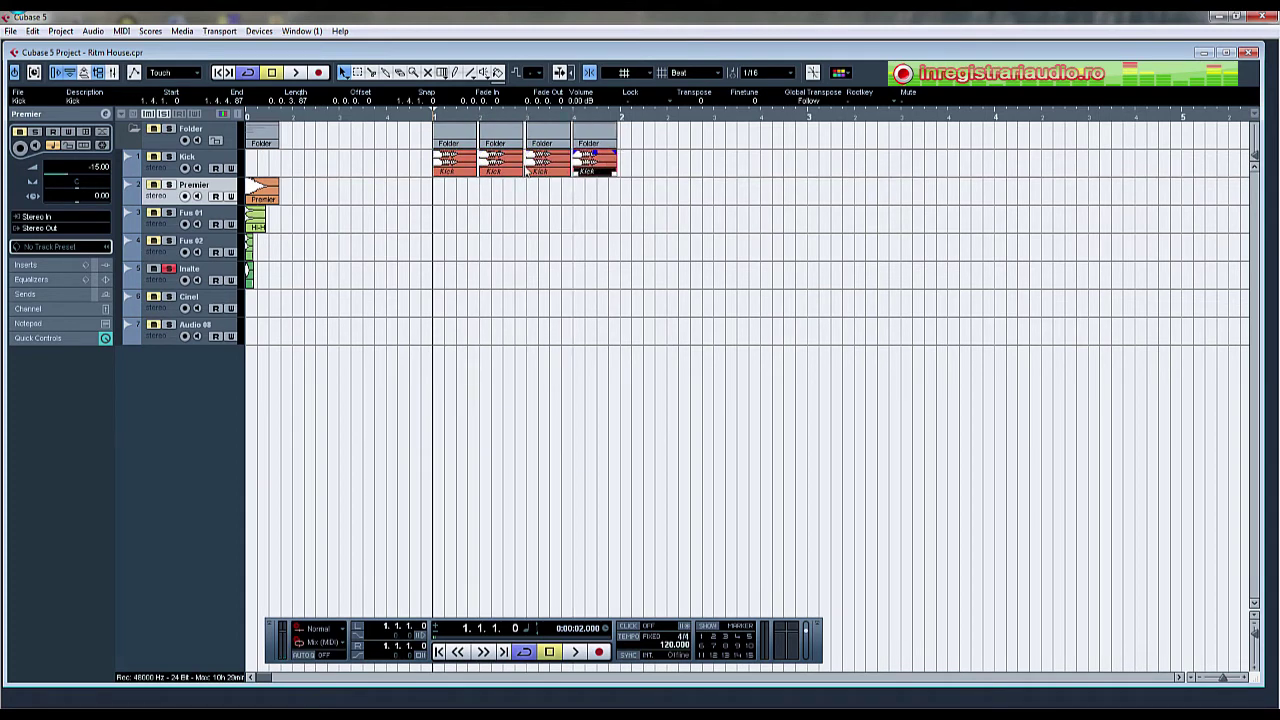
{"action": "key", "text": "space"}
{"action": "key", "text": "space"}
{"action": "left_click", "coordinate": [169, 270]}
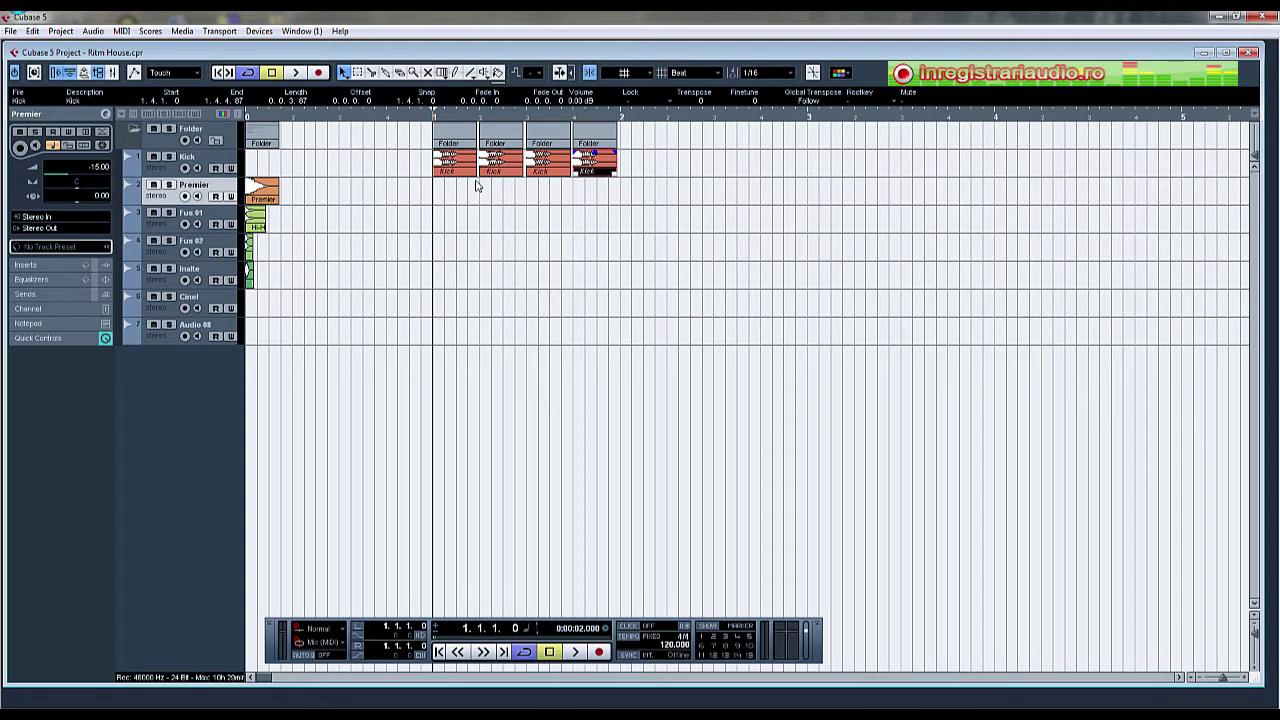
{"action": "key", "text": "space"}
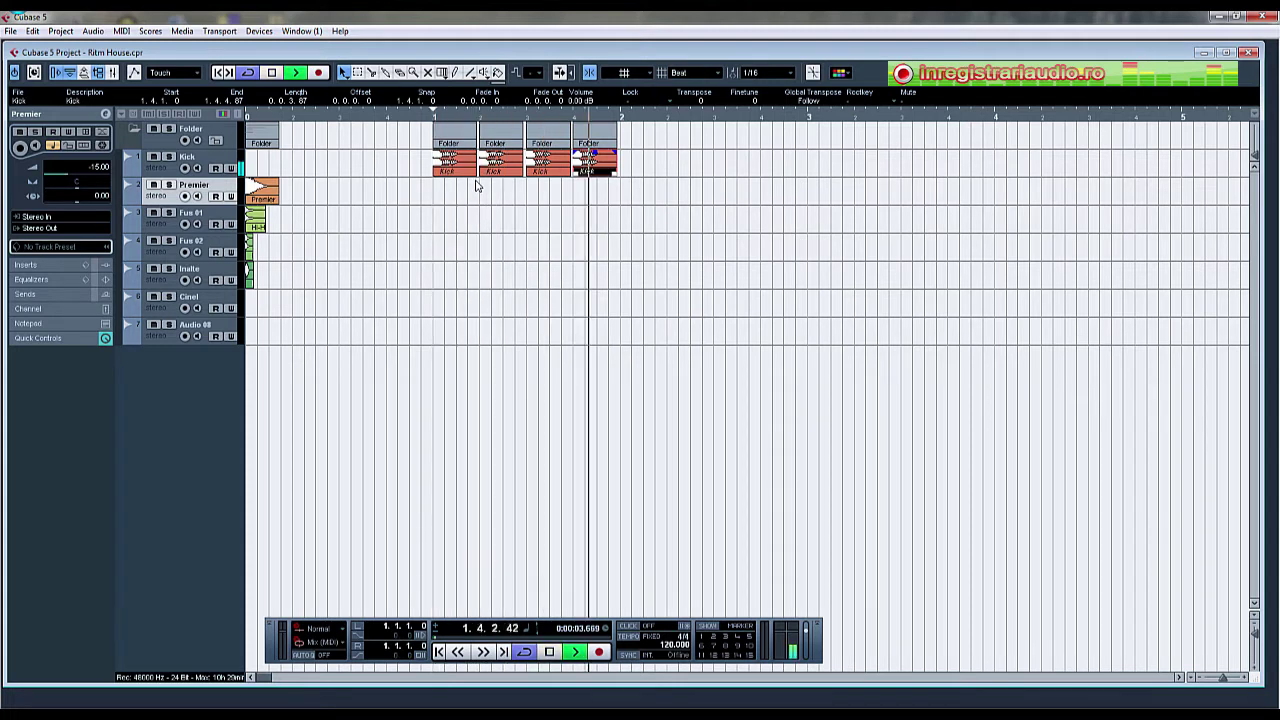
{"action": "key", "text": "space"}
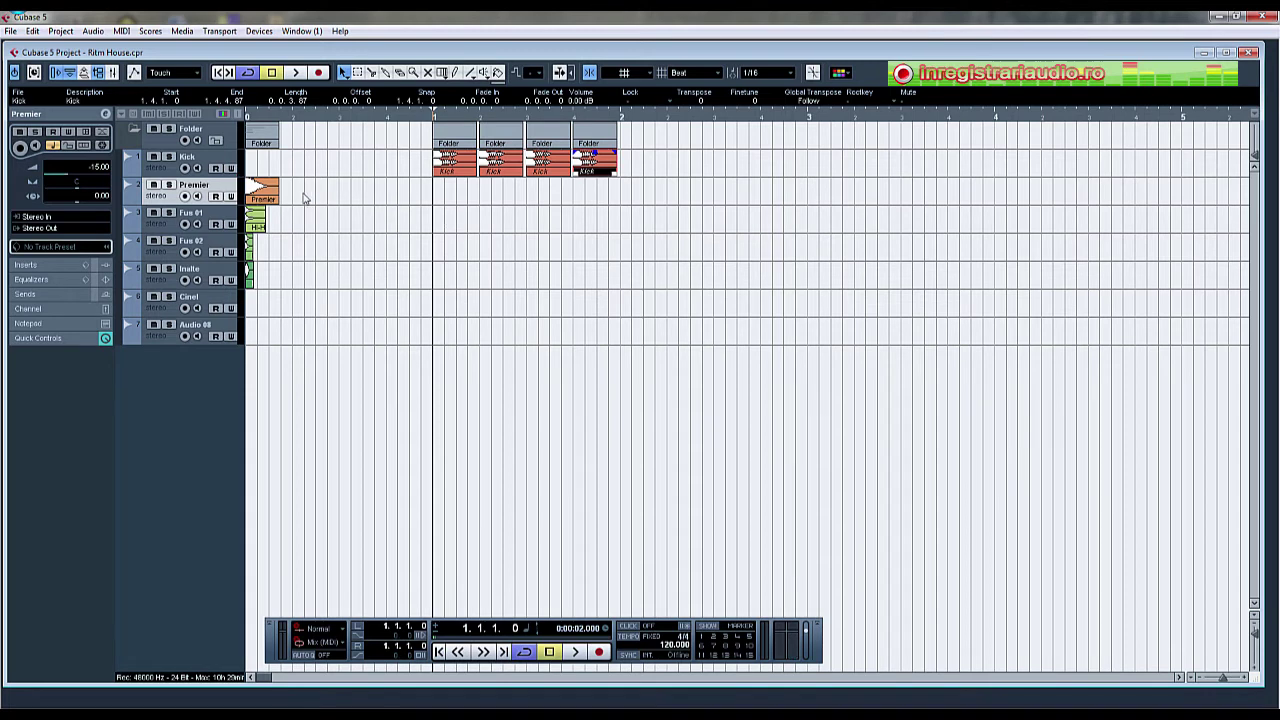
Place the Premier sample under the second and fourth kicks of bar 1 and play the pattern.
{"action": "left_click", "coordinate": [452, 165]}
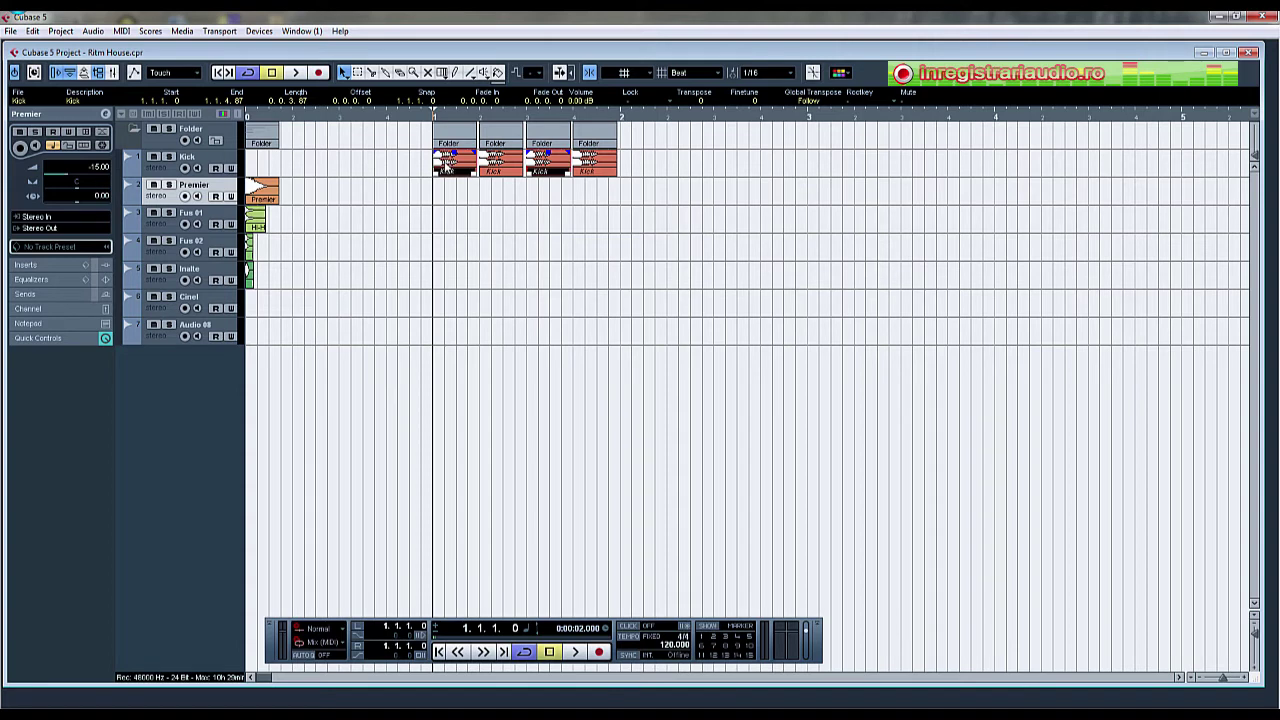
{"action": "left_click", "coordinate": [492, 167]}
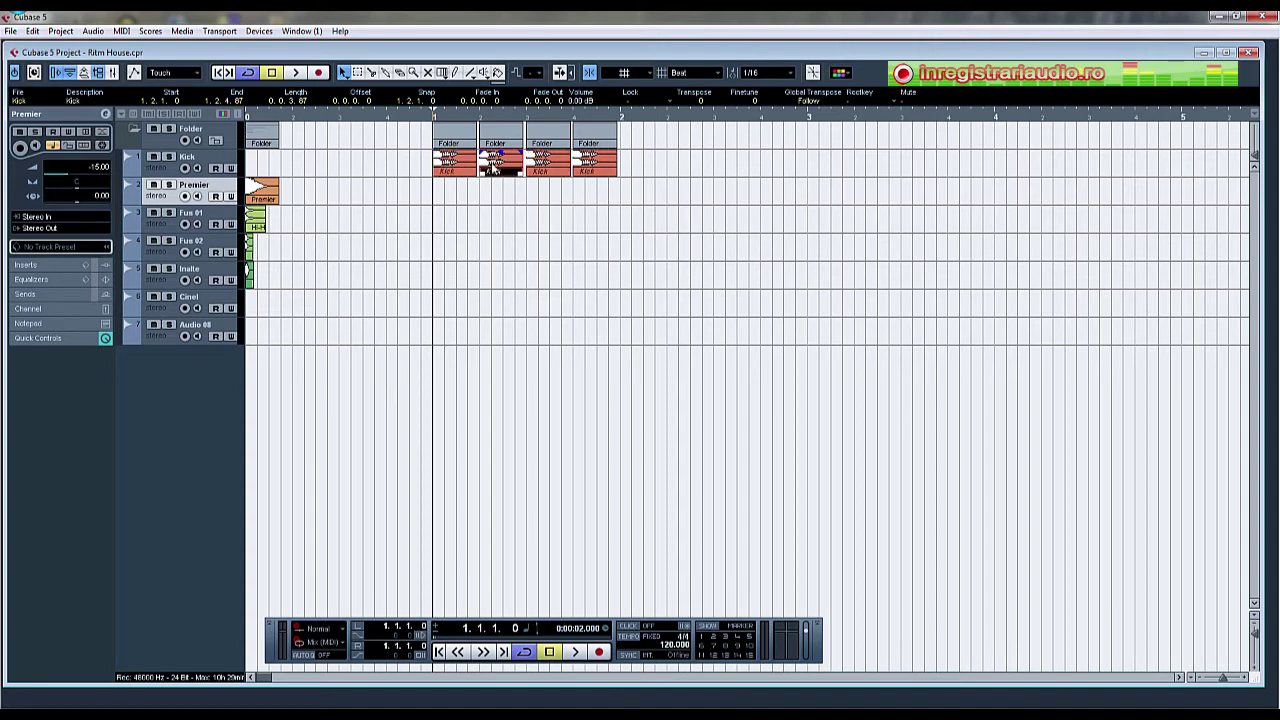
{"action": "left_click", "coordinate": [597, 172], "text": "shift"}
{"action": "left_click", "coordinate": [268, 194]}
{"action": "left_click_drag", "start_coordinate": [357, 194], "coordinate": [593, 194]}
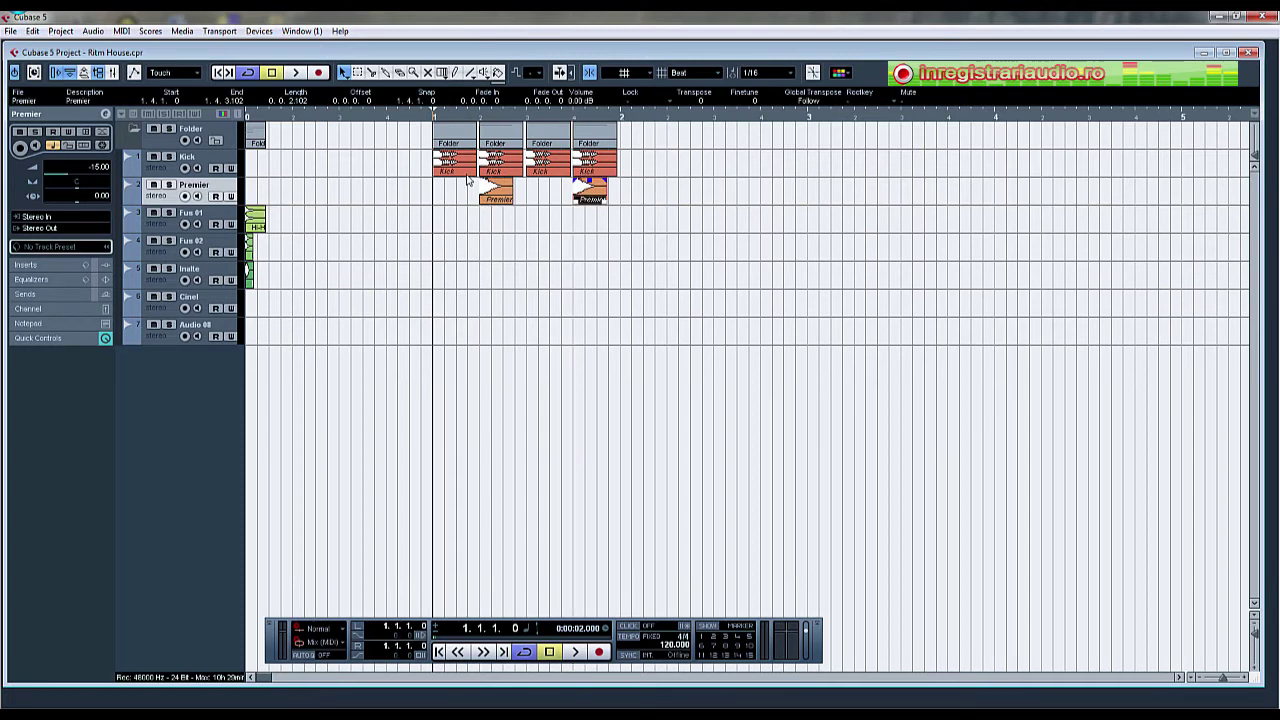
{"action": "key", "text": "space"}
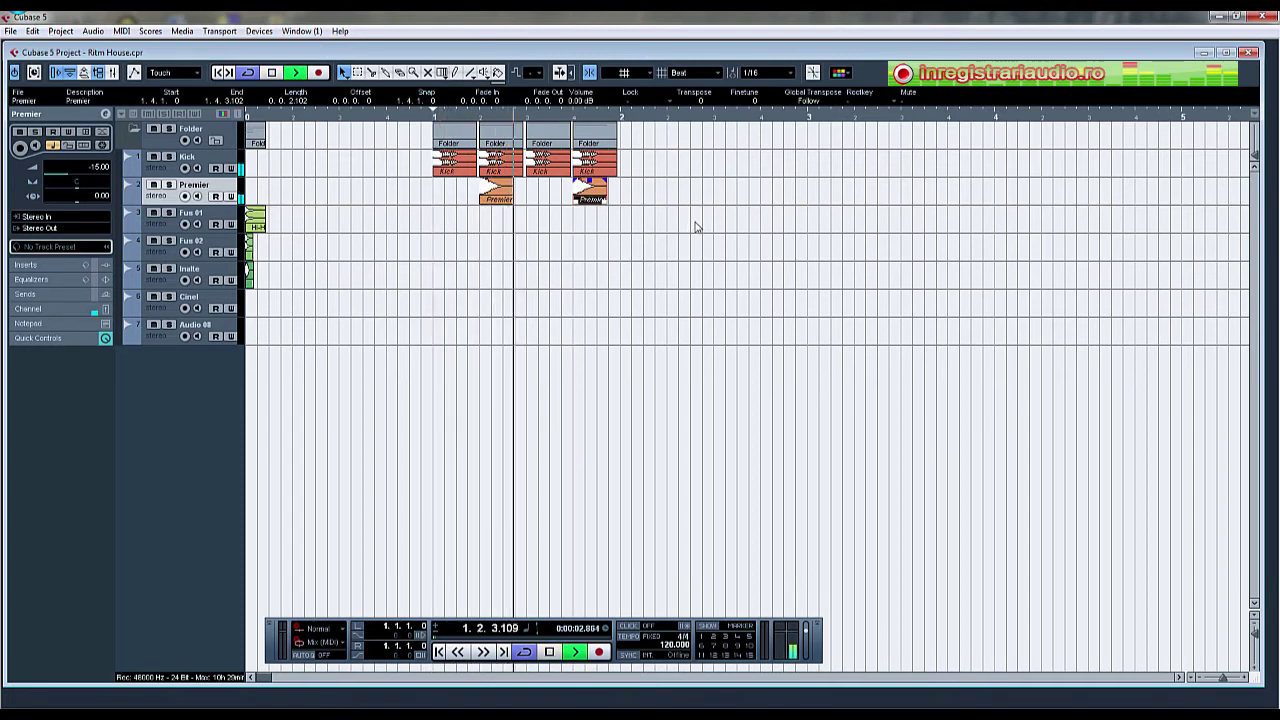
{"action": "key", "text": "space"}
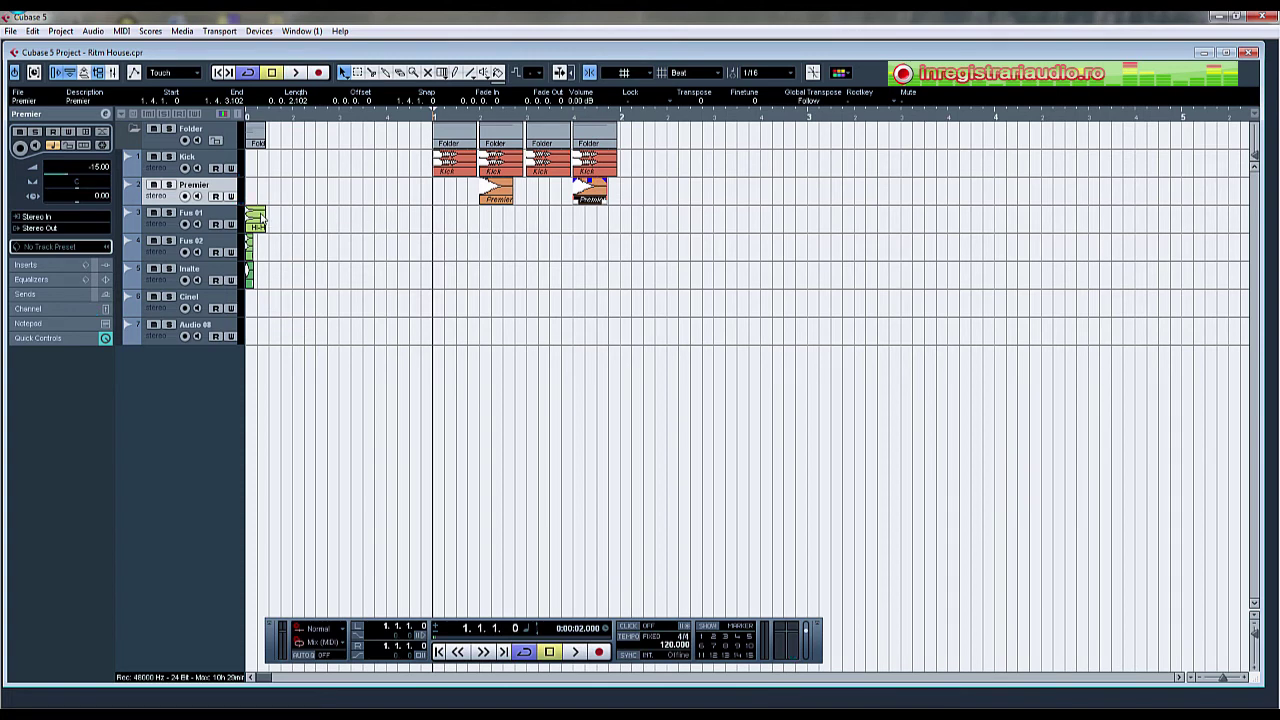
Move the Fus 01 hi-hat sample to the start of bar 1 and set the grid type to Use Quantize.
{"action": "left_click_drag", "start_coordinate": [261, 218], "coordinate": [441, 224]}
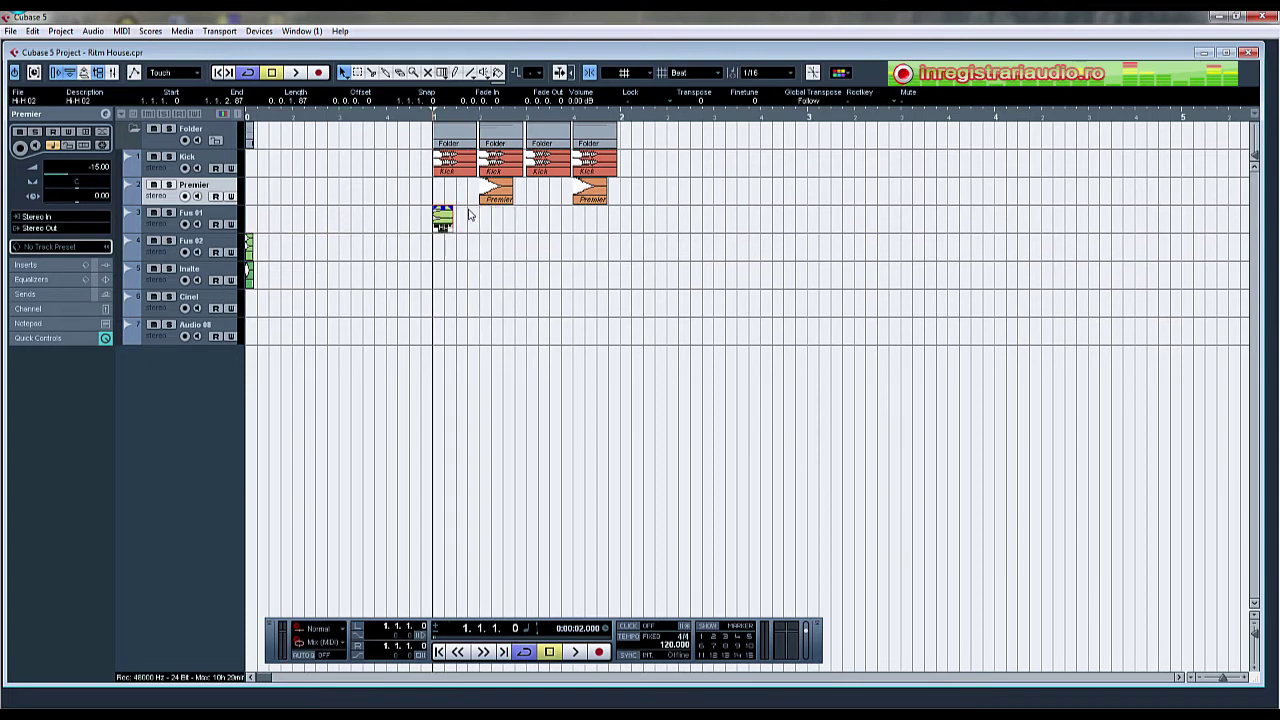
{"action": "left_click", "coordinate": [690, 74]}
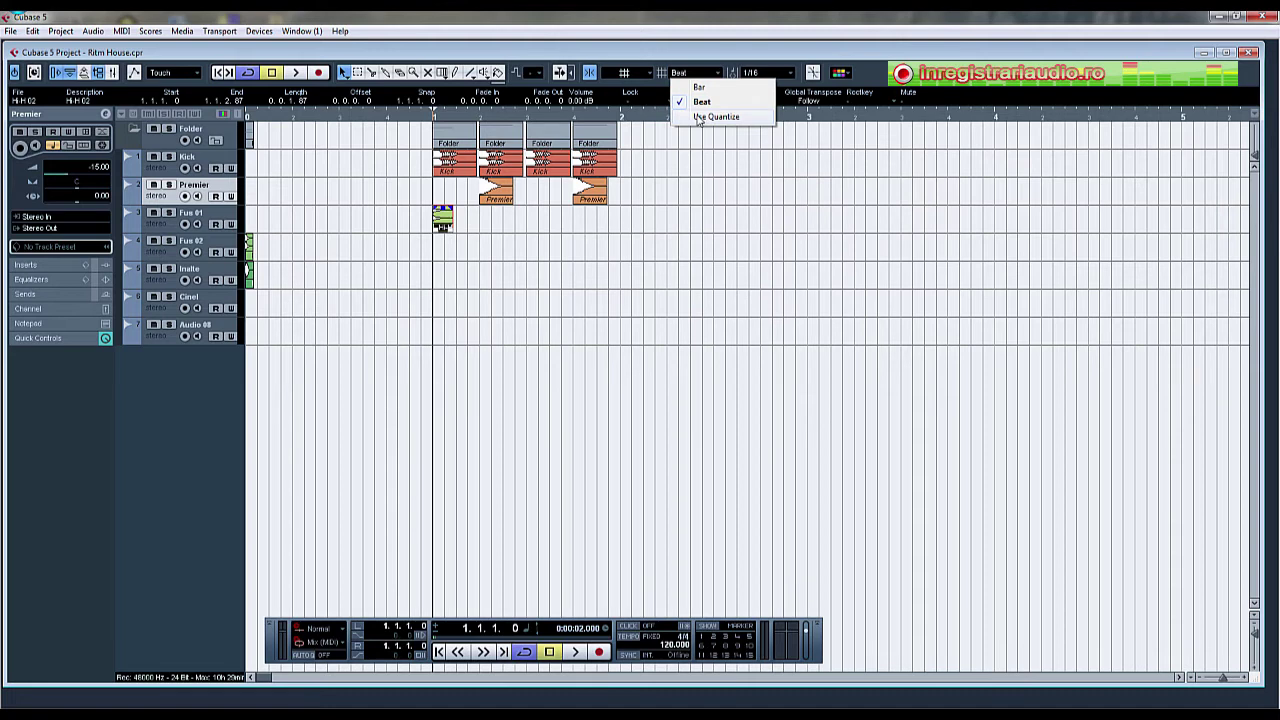
{"action": "left_click", "coordinate": [700, 117]}
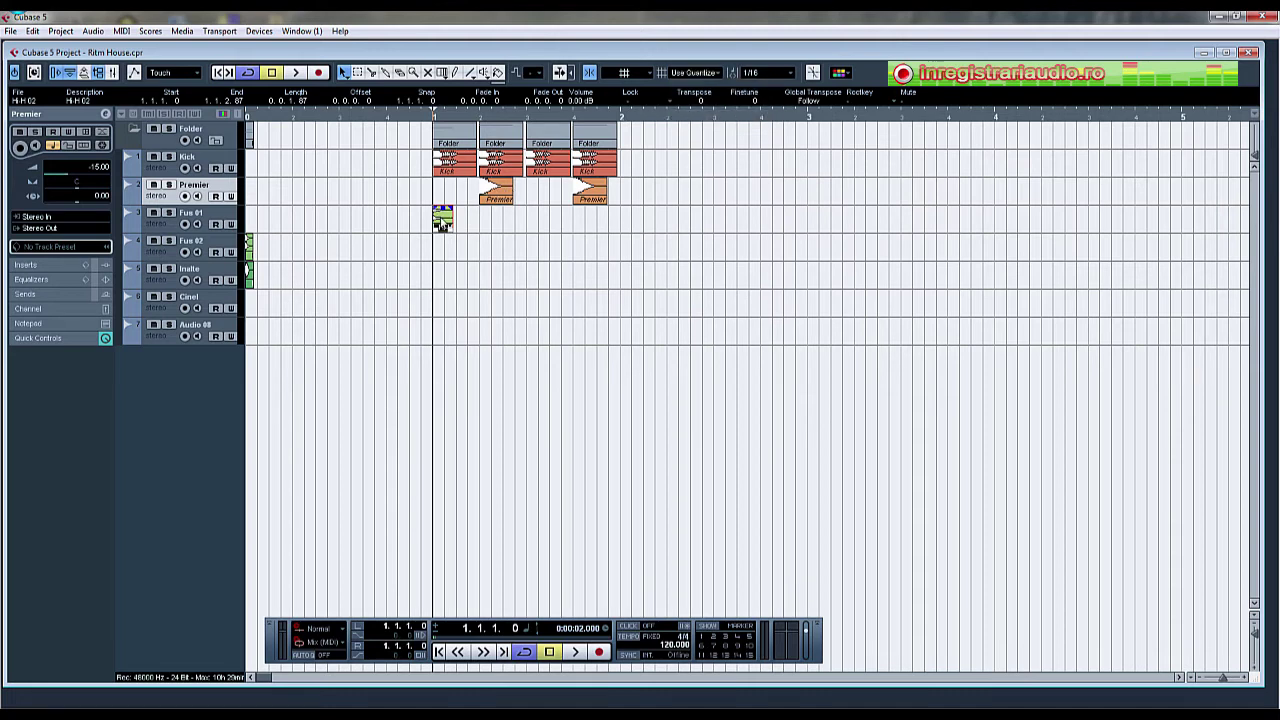
Shift the Fus 01 hi-hat sample to the off-beat at 1.1.3.0 and play the pattern.
{"action": "left_click_drag", "start_coordinate": [443, 220], "coordinate": [469, 222]}
{"action": "left_click_drag", "start_coordinate": [465, 224], "coordinate": [453, 222]}
{"action": "mouse_move", "coordinate": [455, 226]}
{"action": "left_mouse_down"}
{"action": "mouse_move", "coordinate": [478, 226]}
{"action": "mouse_move", "coordinate": [464, 224]}
{"action": "left_mouse_up"}
{"action": "key", "text": "space"}
{"action": "key", "text": "alt+space"}
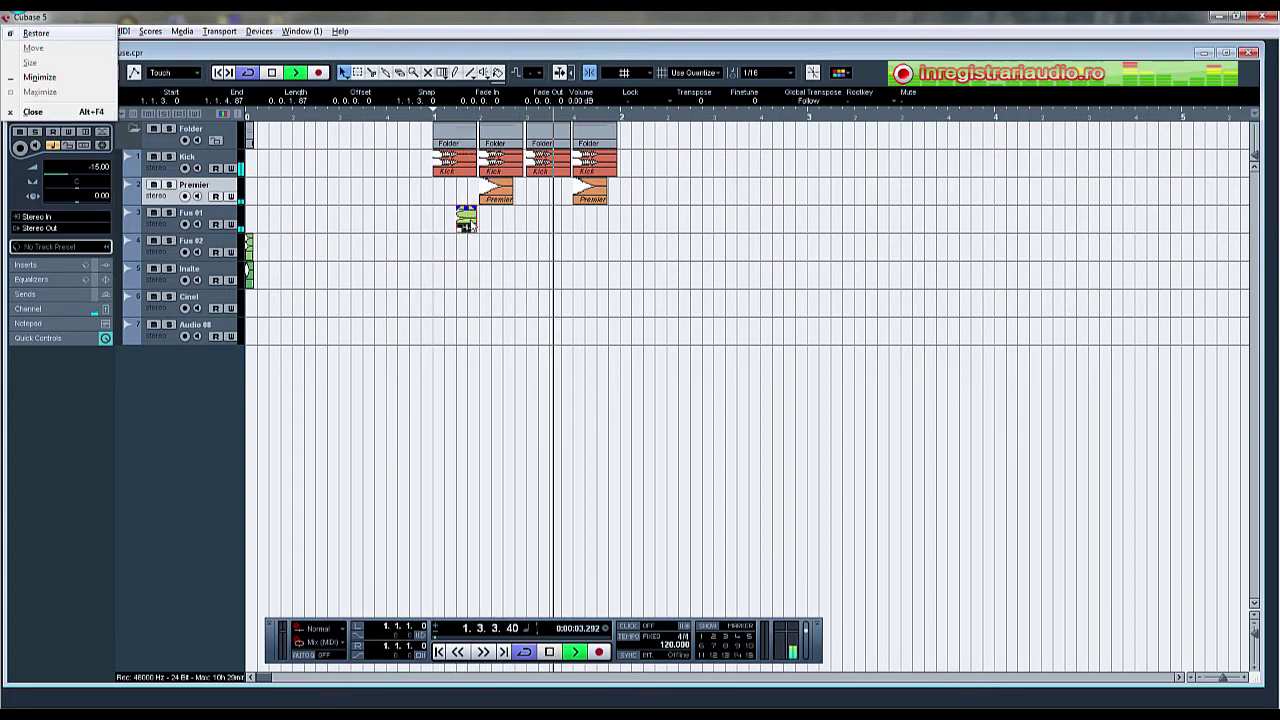
{"action": "key", "text": "Escape"}
{"action": "key", "text": "space"}
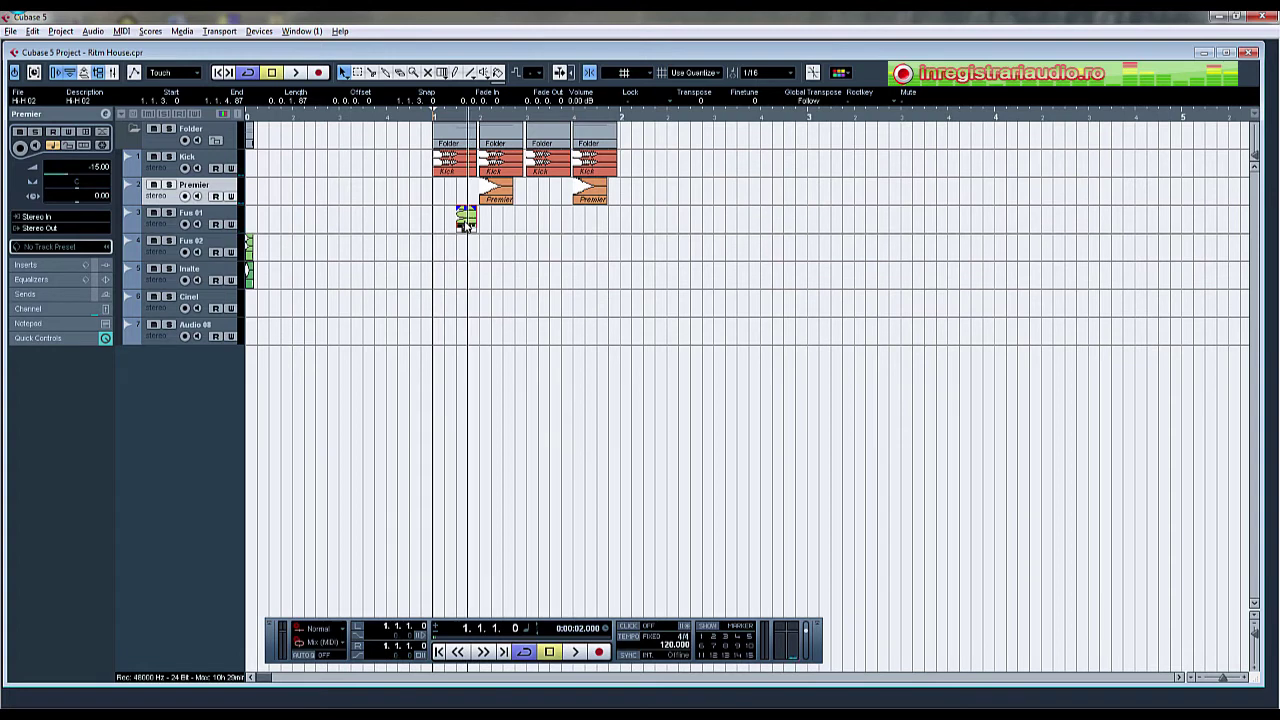
Copy the Fus 01 hi-hat to the remaining off-beats up to 1.4.3.0 and play the bar.
{"action": "left_click_drag", "start_coordinate": [466, 224], "coordinate": [607, 229]}
{"action": "key", "text": "space"}
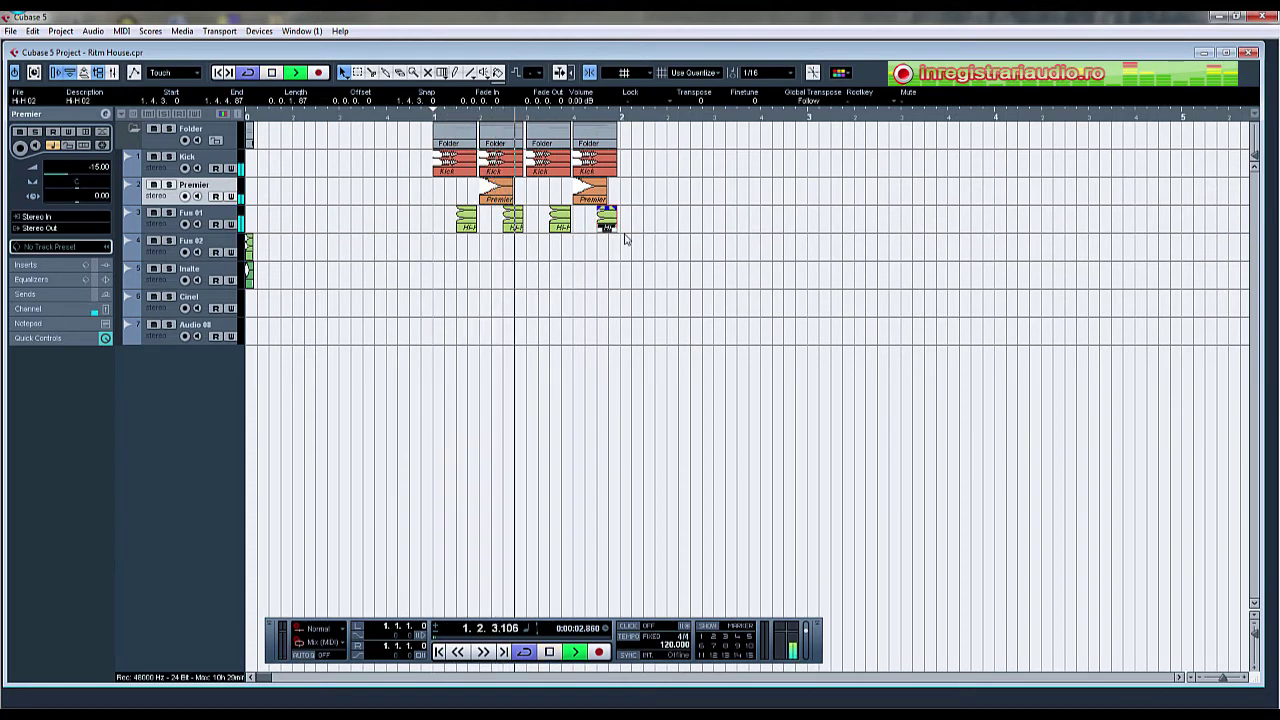
{"action": "key", "text": "space"}
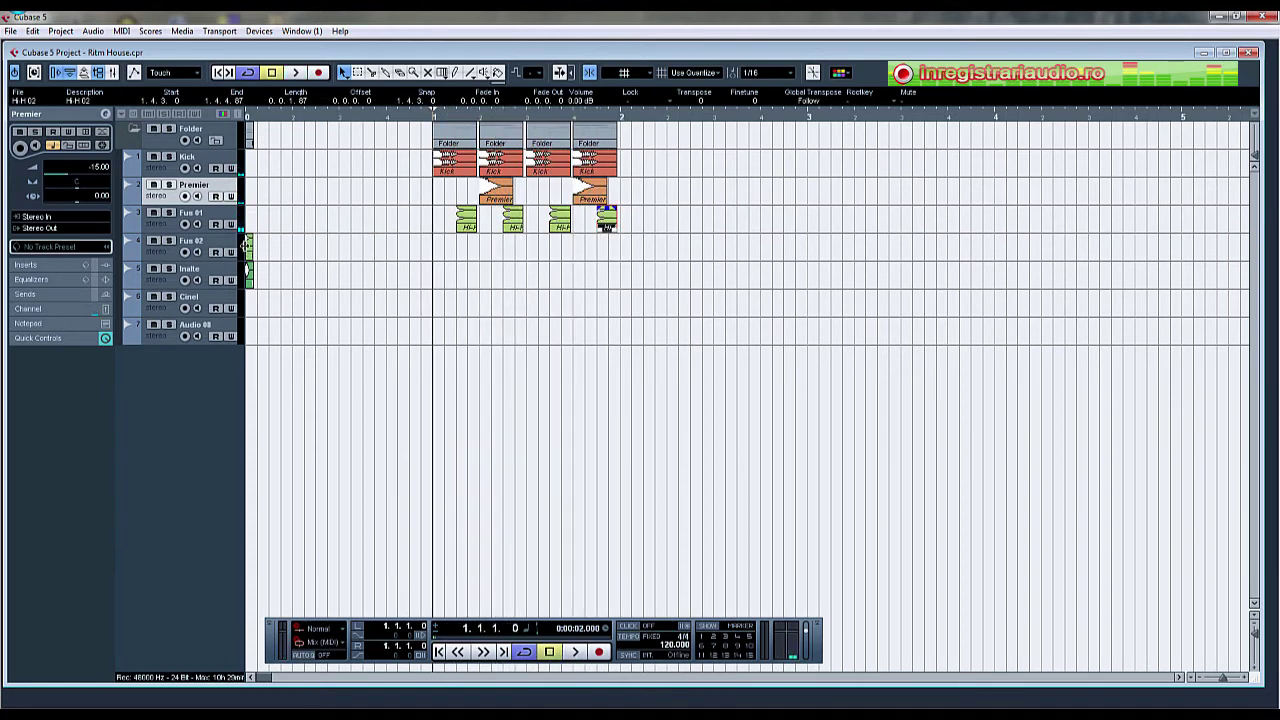
Move the Fus 02 hi-hat sample to 1.1.1.0, copy it onto the other three beats of the bar, and play the result.
{"action": "left_click_drag", "start_coordinate": [250, 250], "coordinate": [435, 250]}
{"action": "key", "text": "alt"}
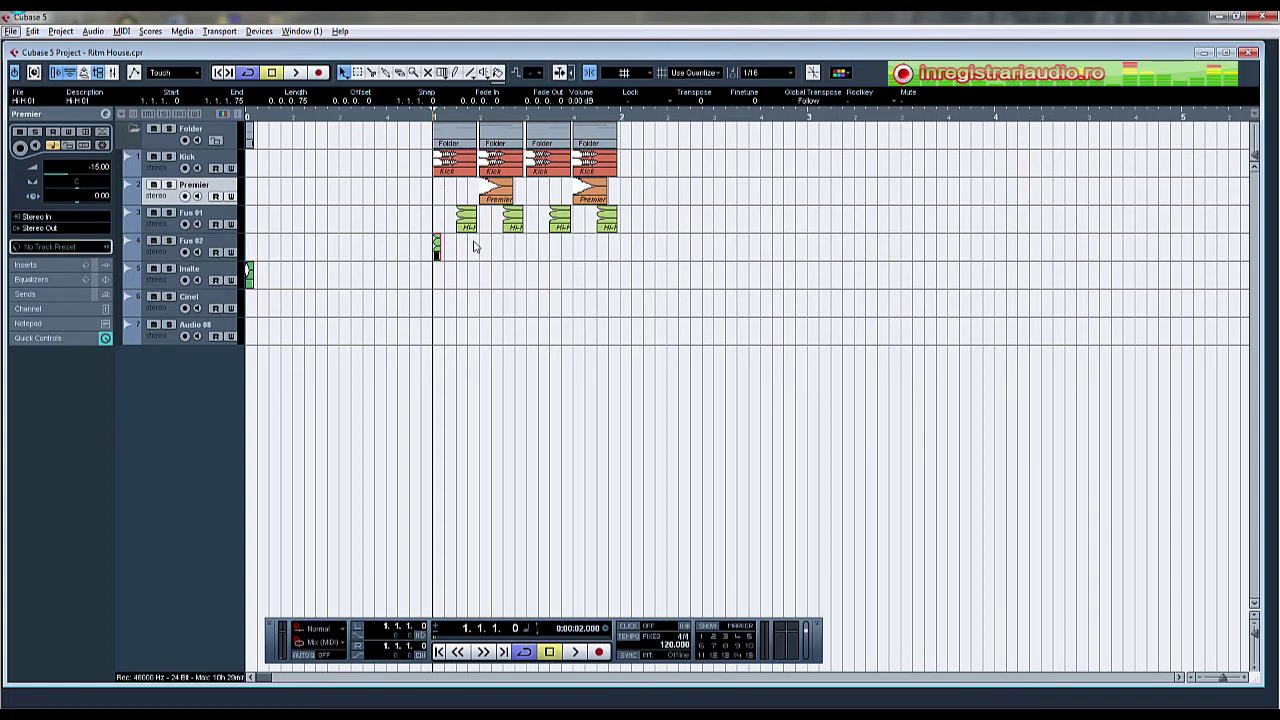
{"action": "key", "text": "alt+space"}
{"action": "key", "text": "Escape"}
{"action": "key", "text": "space"}
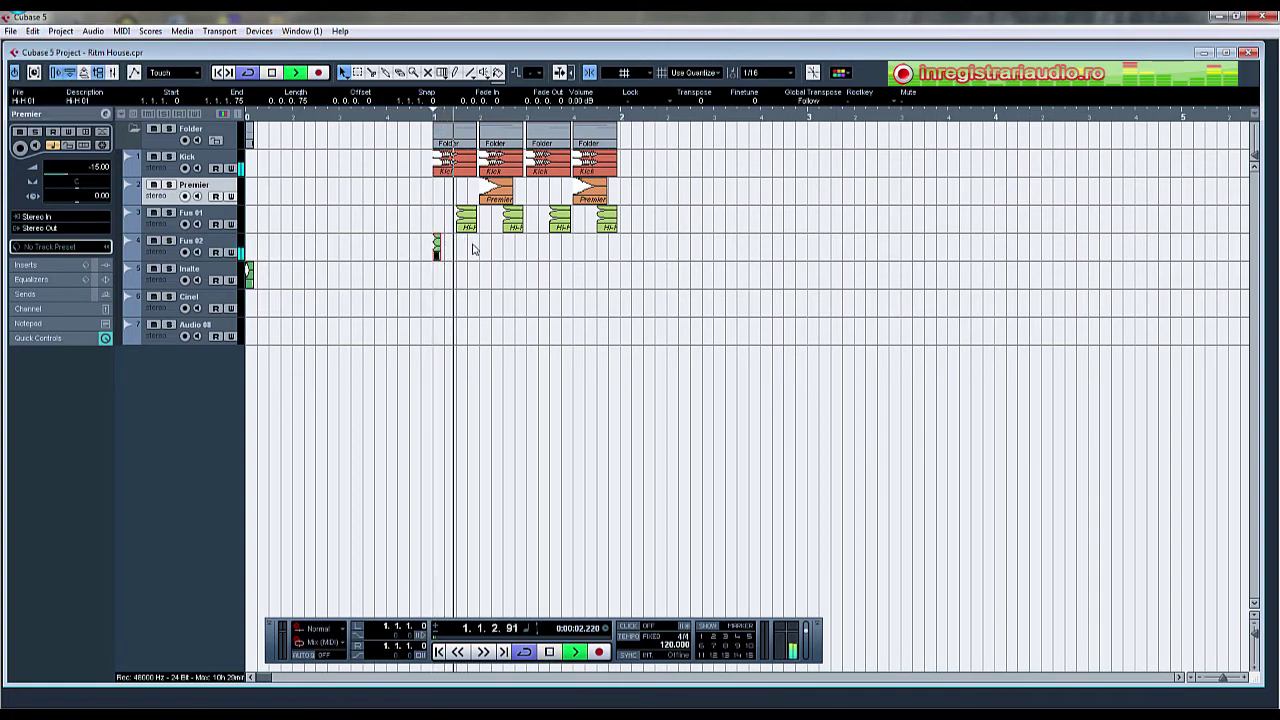
{"action": "left_click_drag", "start_coordinate": [437, 250], "coordinate": [576, 248]}
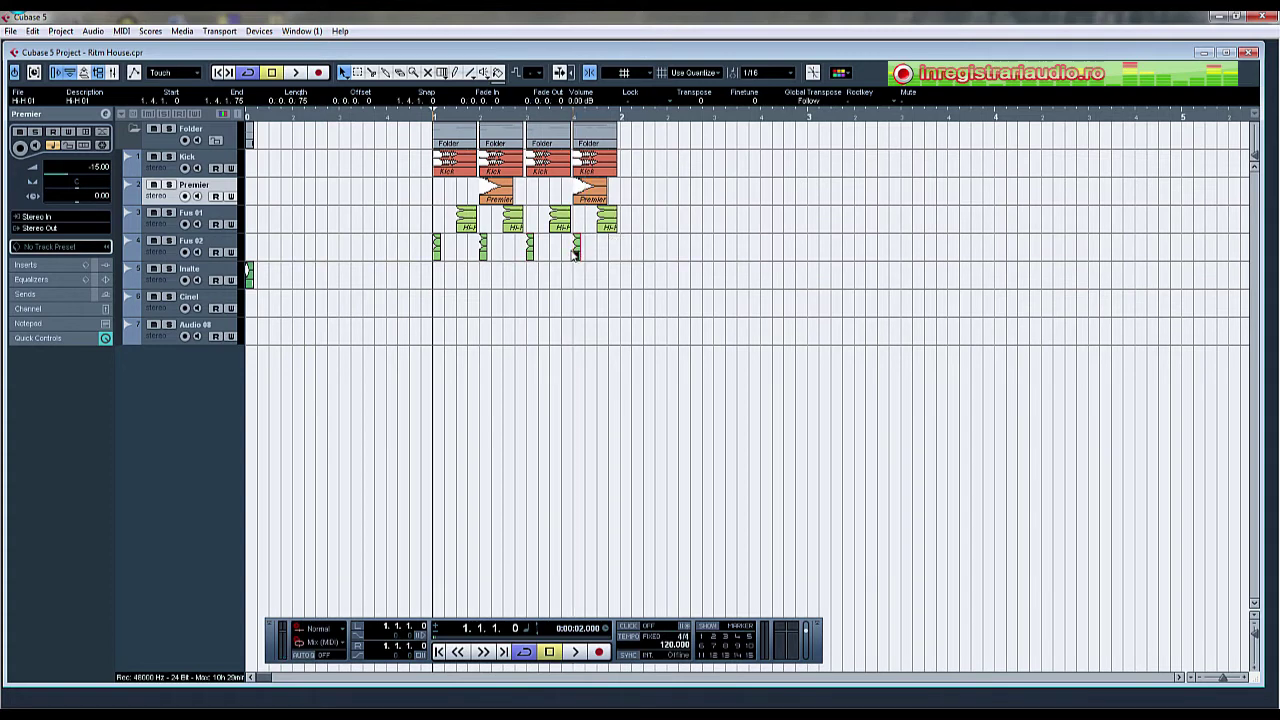
{"action": "key", "text": "space"}
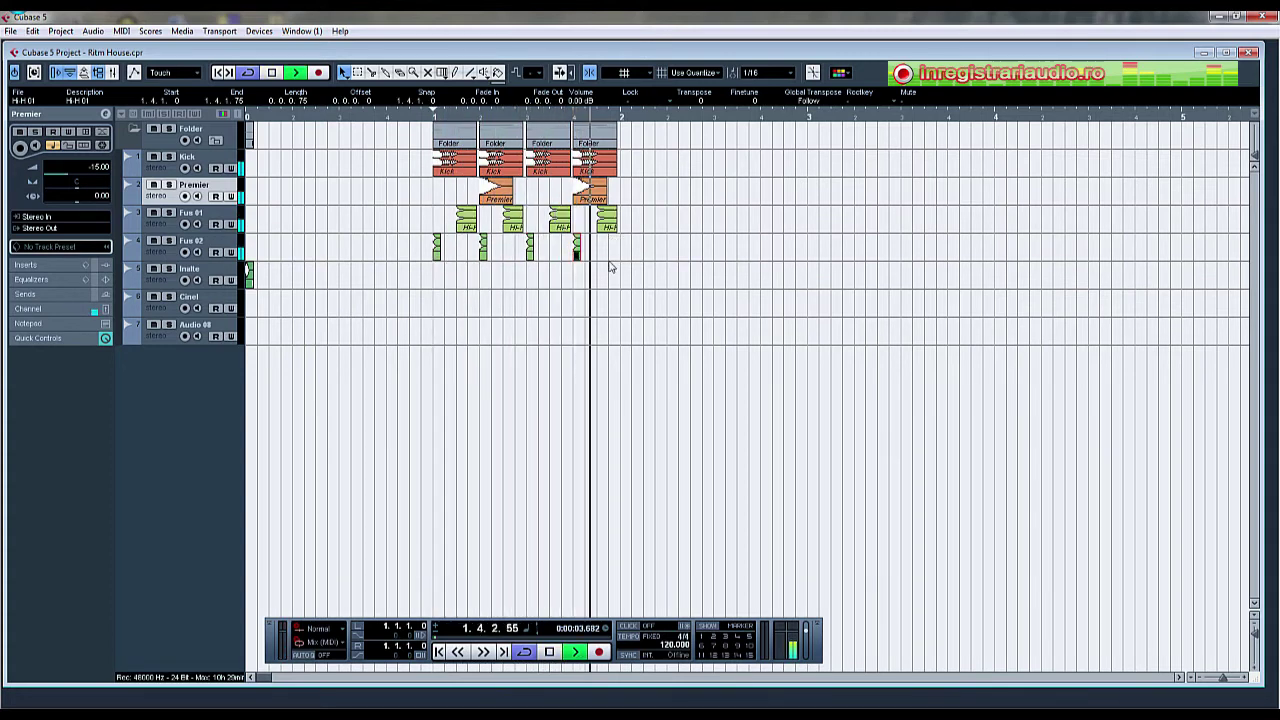
{"action": "key", "text": "space"}
Copy the four Fus 02 hi-hats half a beat later, starting at 1.1.3.0, and play the pattern.
{"action": "left_click_drag", "start_coordinate": [421, 237], "coordinate": [626, 291]}
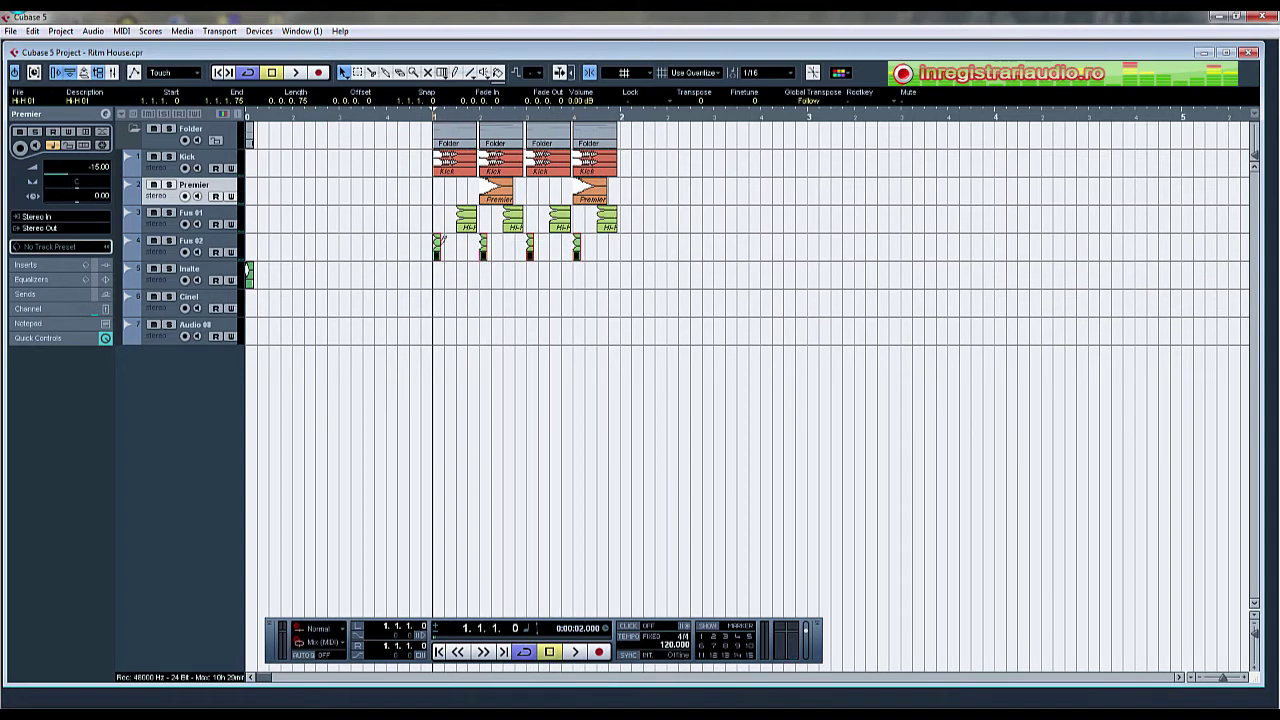
{"action": "left_click_drag", "start_coordinate": [438, 250], "coordinate": [459, 257]}
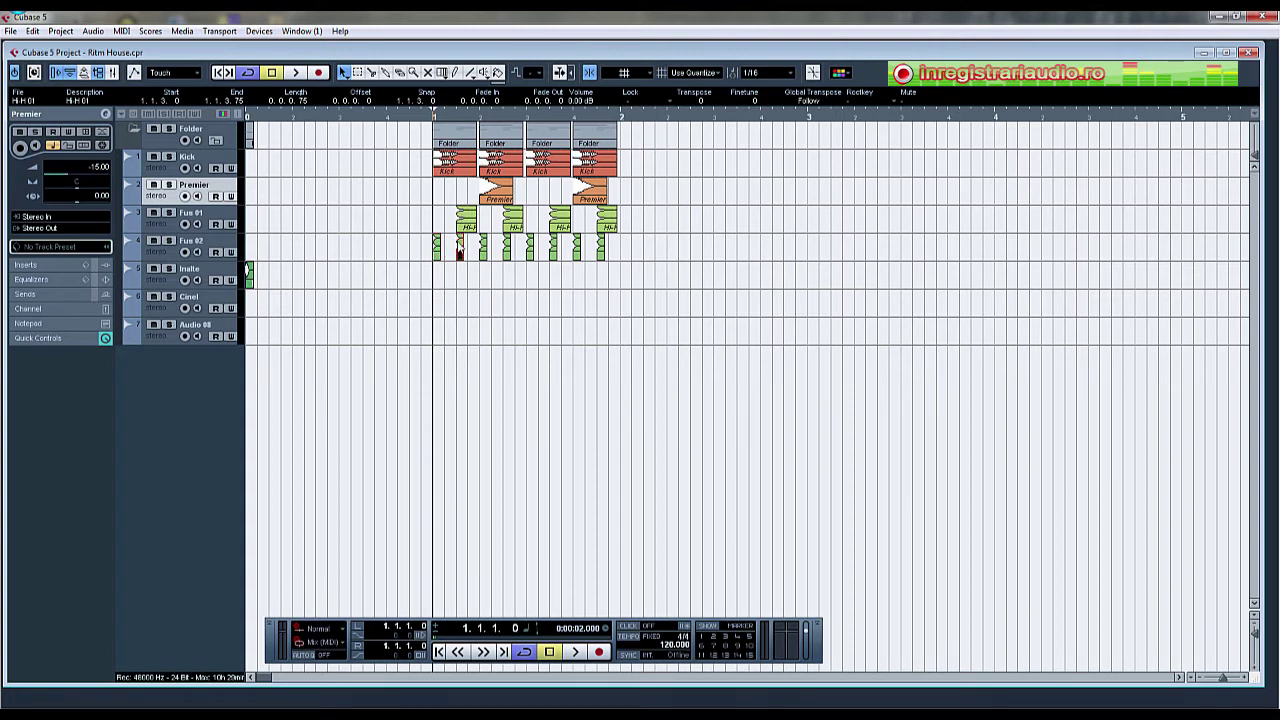
{"action": "left_click", "coordinate": [466, 227]}
{"action": "key", "text": "space"}
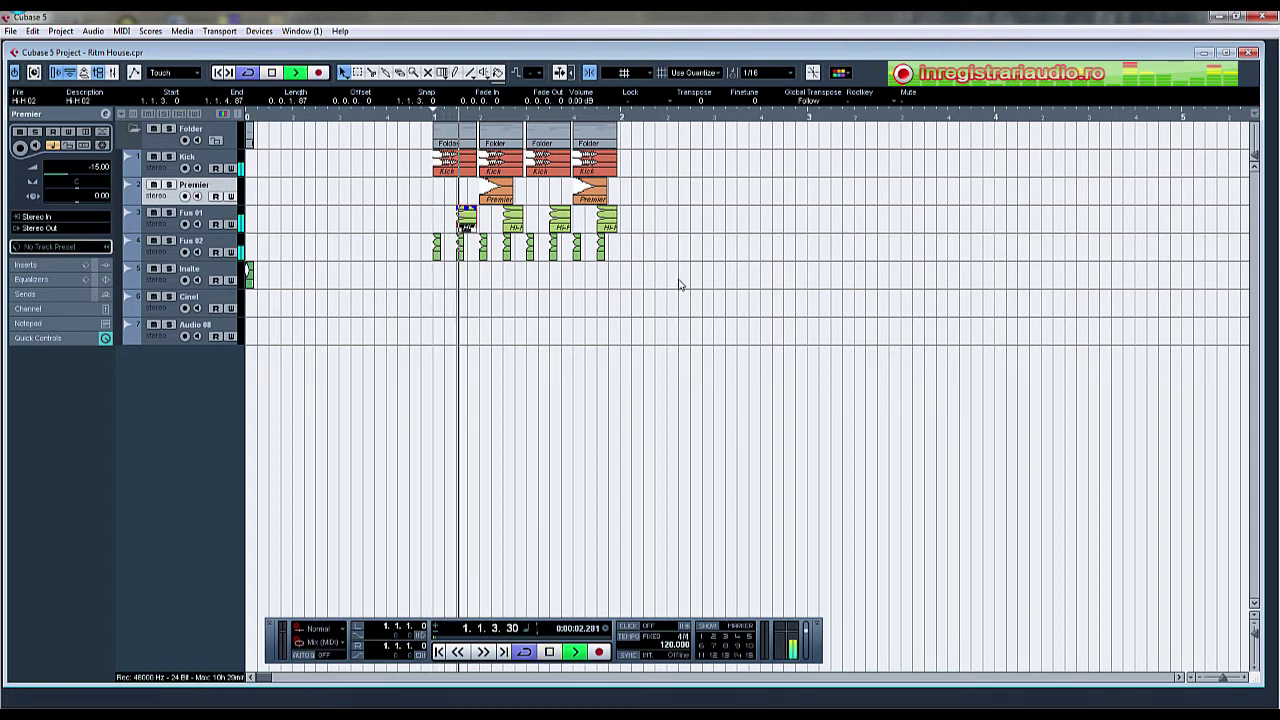
{"action": "key", "text": "space"}
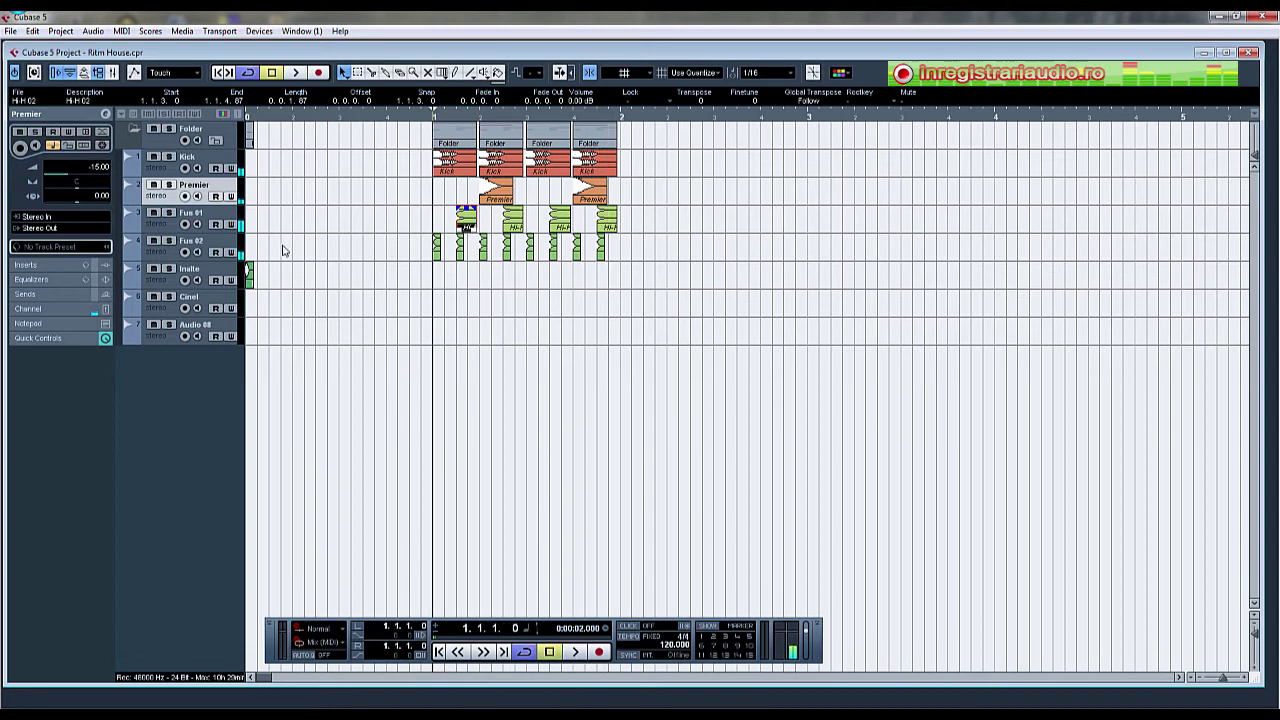
Toggle the mute on the Fus 02 track and play the pattern to compare its contribution.
{"action": "left_click", "coordinate": [154, 242]}
{"action": "key", "text": "space"}
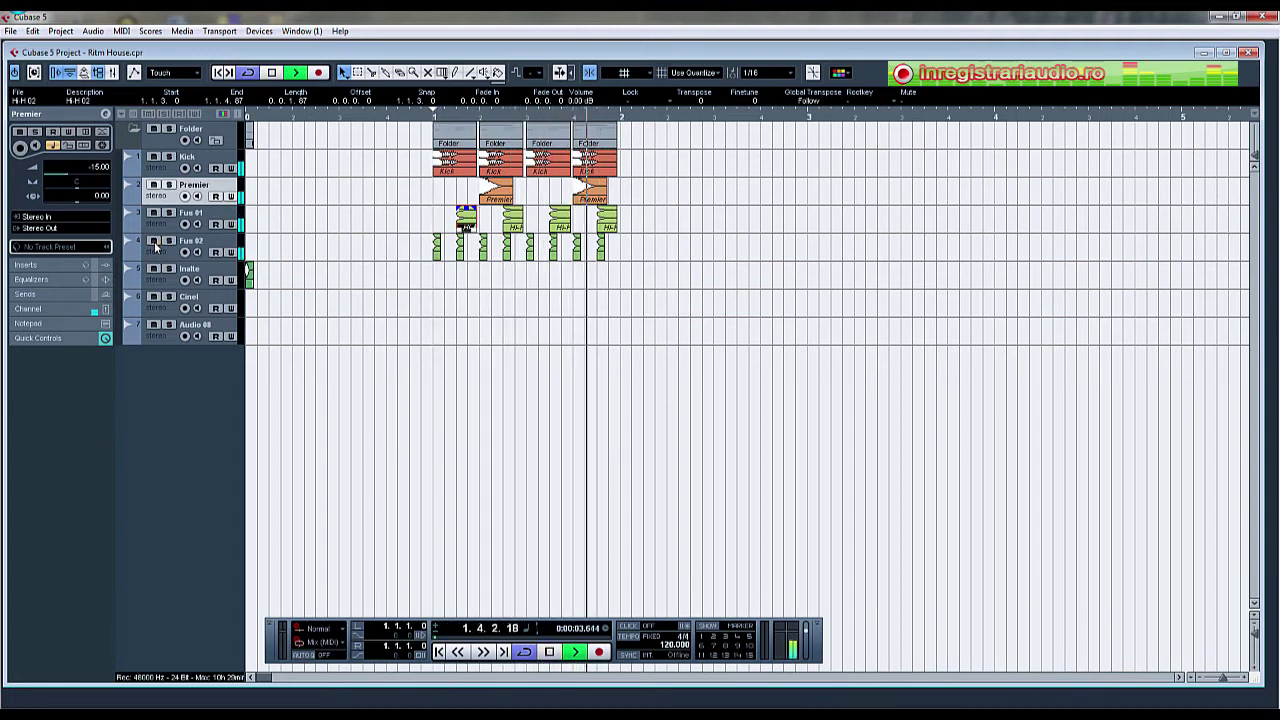
{"action": "key", "text": "space"}
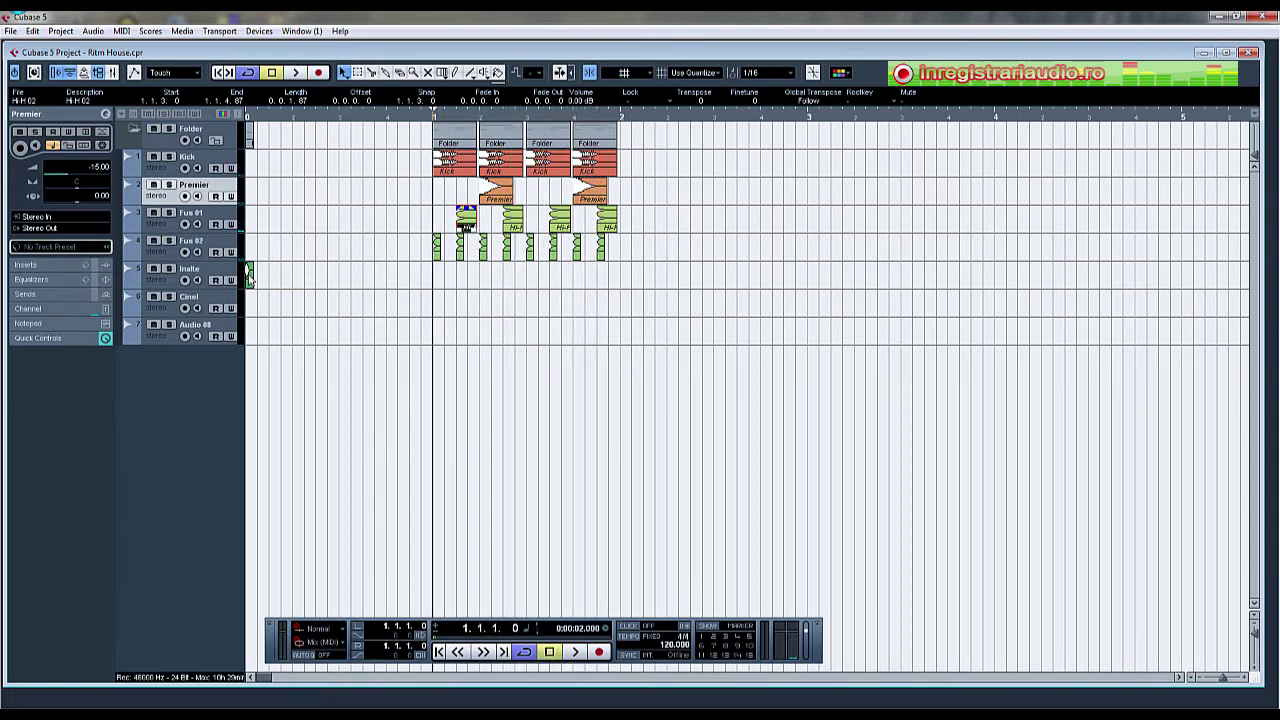
Place the Inalte sample at 1.1.2.0, 1.2.4.0 and 1.4.4.0 on its track and play the full bar.
{"action": "left_click", "coordinate": [217, 273]}
{"action": "left_click_drag", "start_coordinate": [250, 275], "coordinate": [612, 292]}
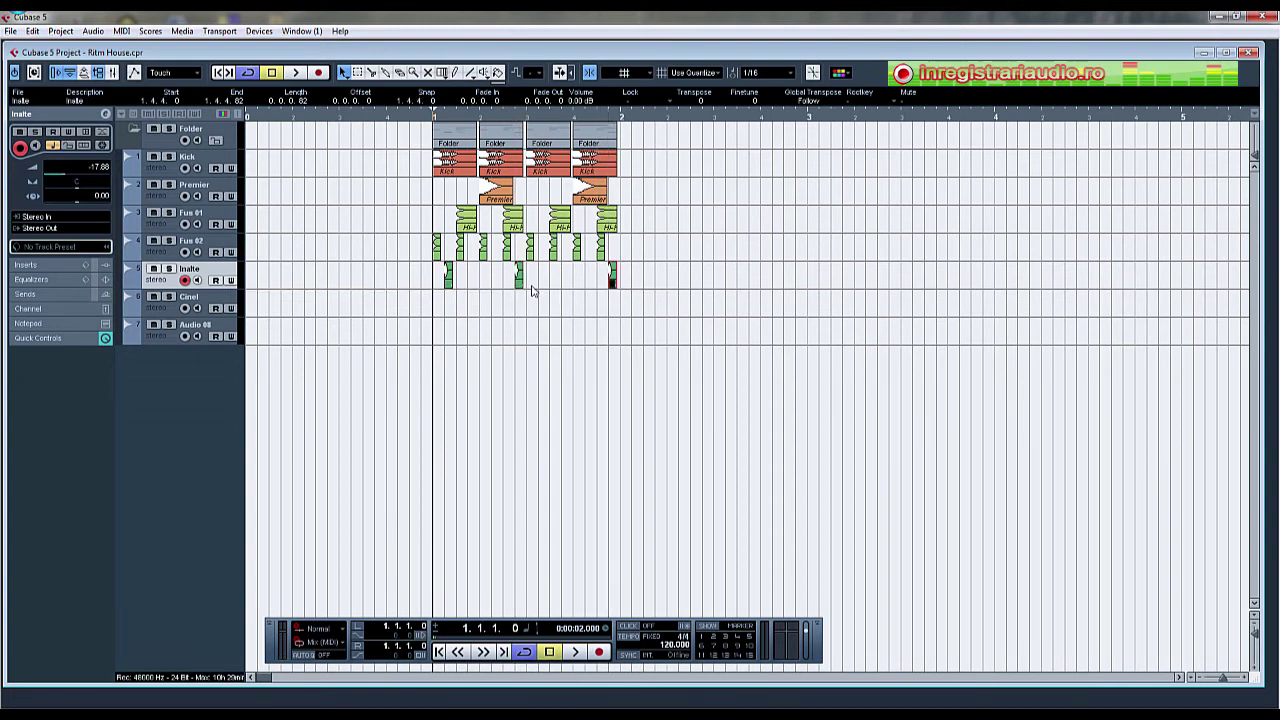
{"action": "key", "text": "space"}
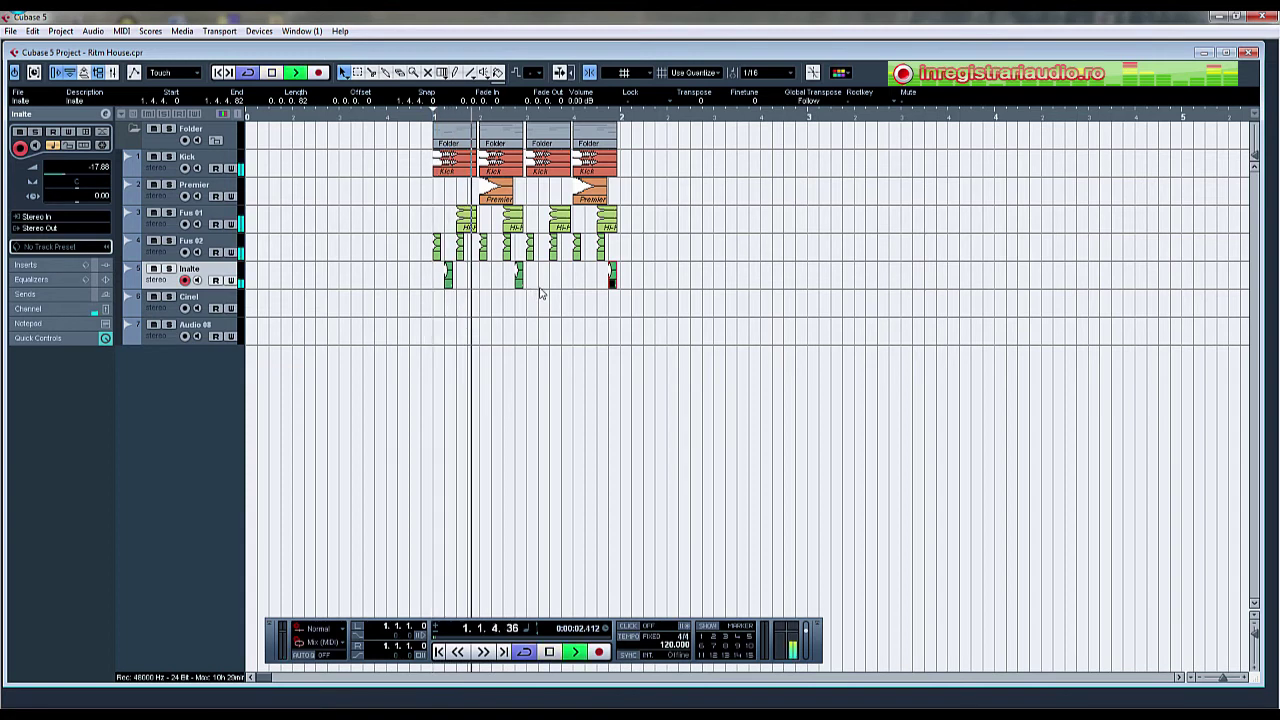
{"action": "key", "text": "space"}
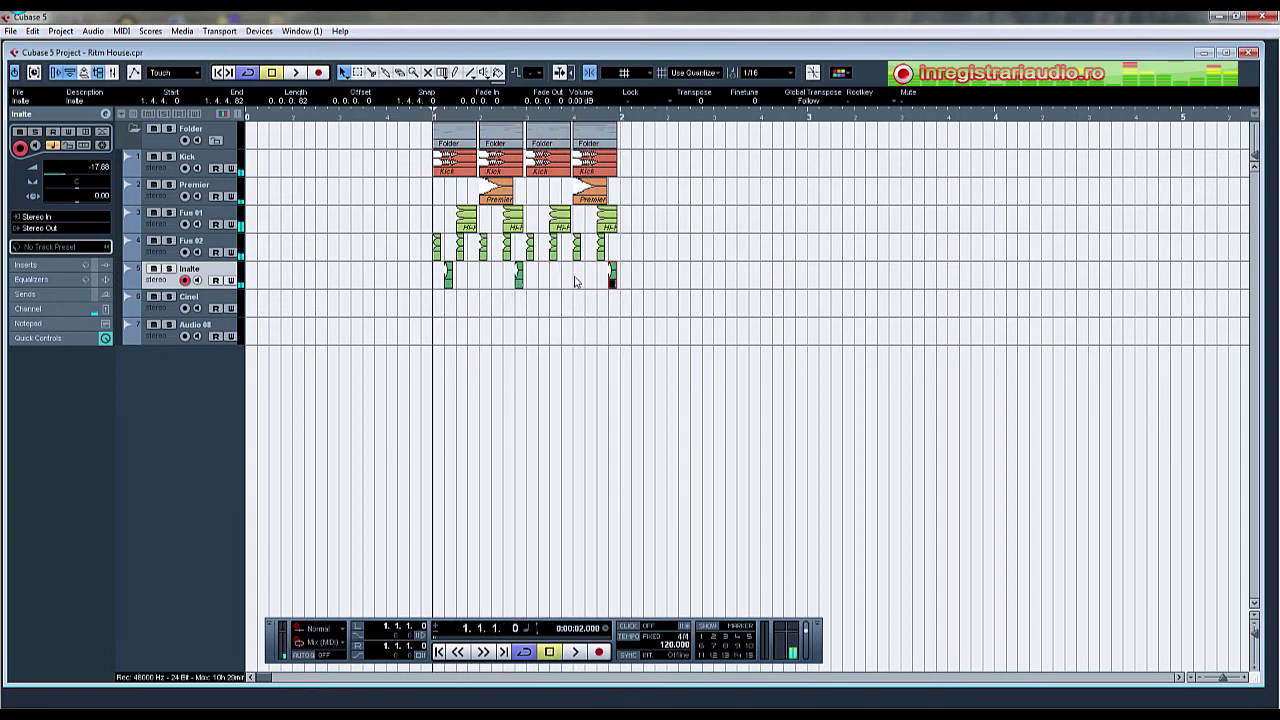
Set the right locator to 2.1.1.0 so the loop spans the first bar, and play it.
{"action": "left_click", "coordinate": [624, 116], "text": "alt"}
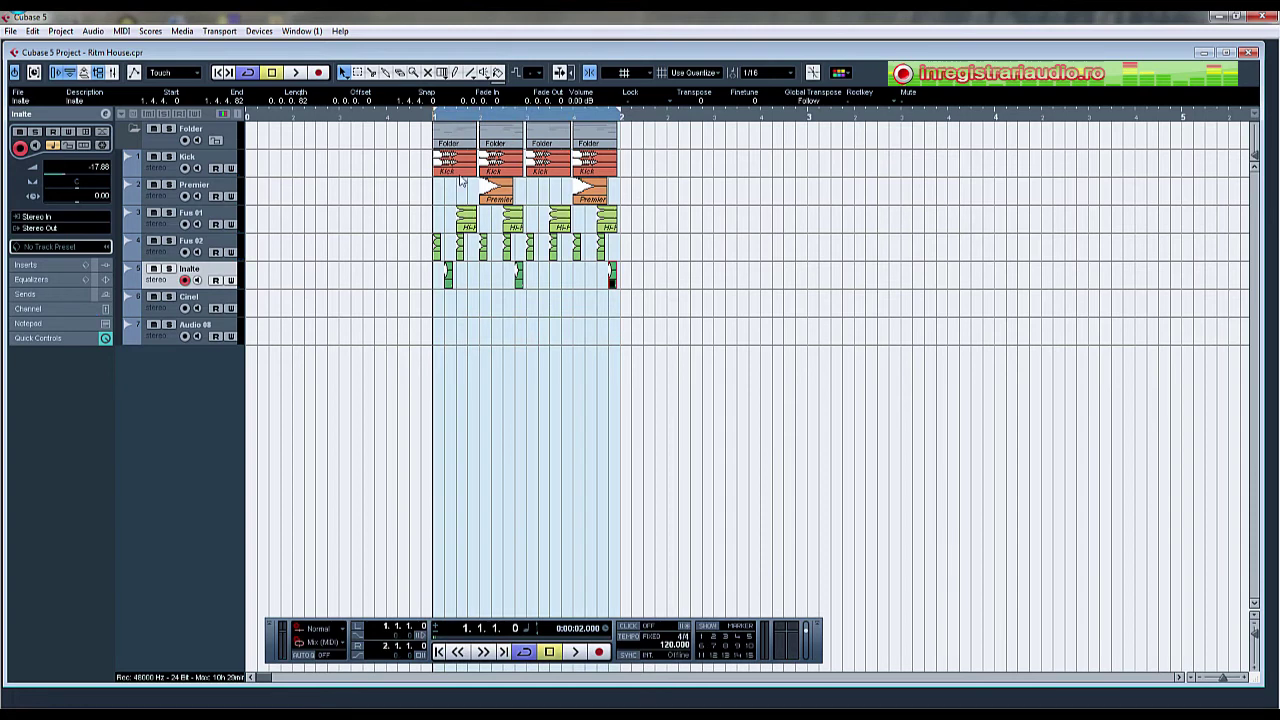
{"action": "key", "text": "space"}
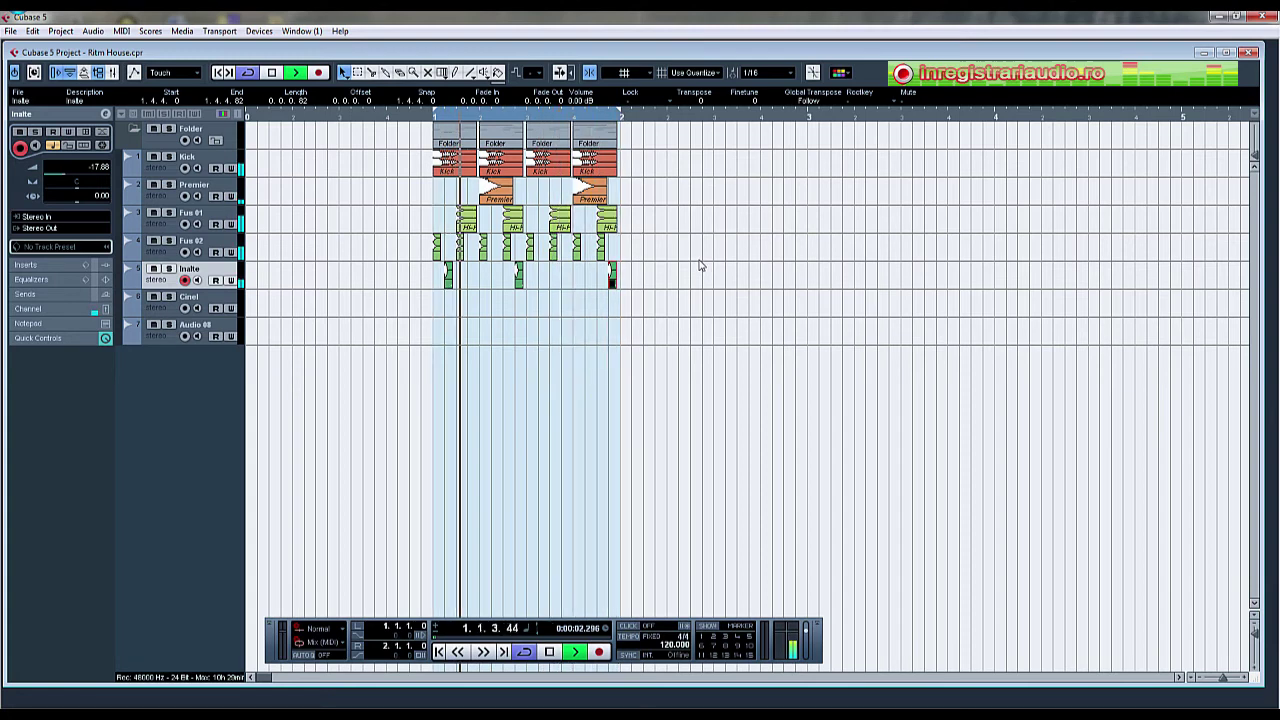
{"action": "key", "text": "space"}
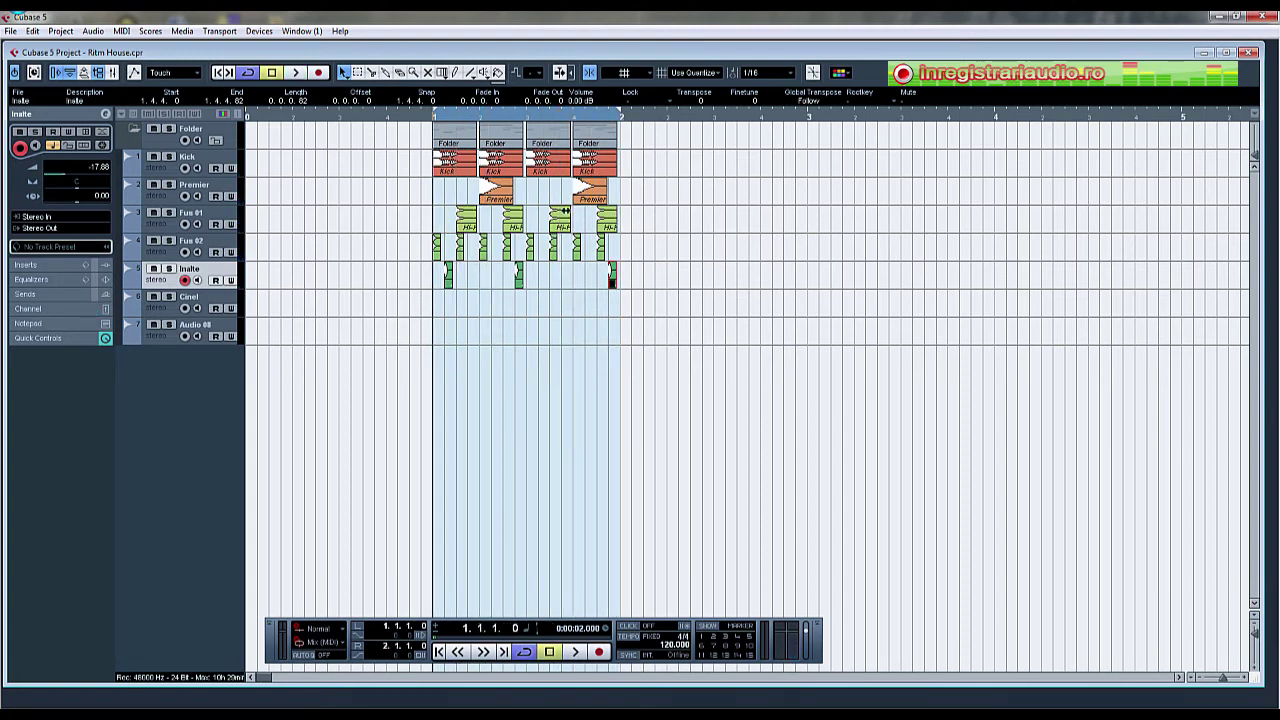
Copy all samples of the first bar to bar 2, and copy both bars to bar 3 to fill four bars.
{"action": "left_click", "coordinate": [409, 142]}
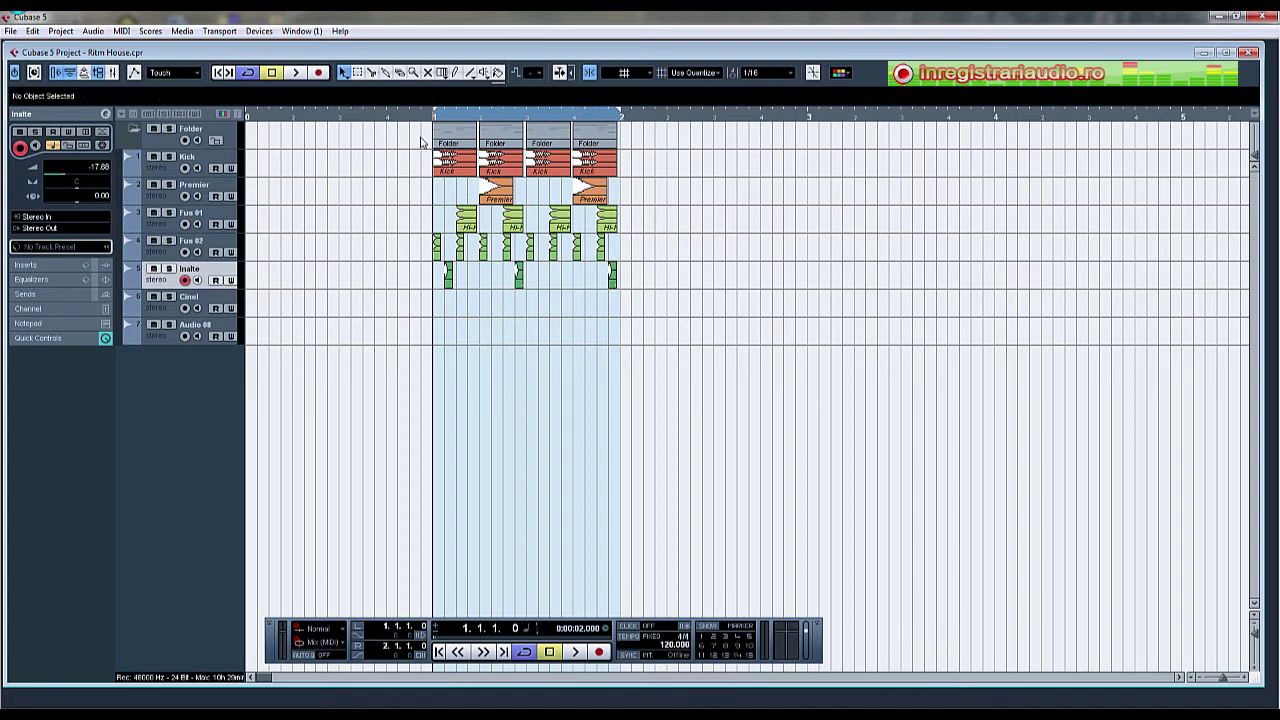
{"action": "left_click_drag", "start_coordinate": [426, 134], "coordinate": [650, 343]}
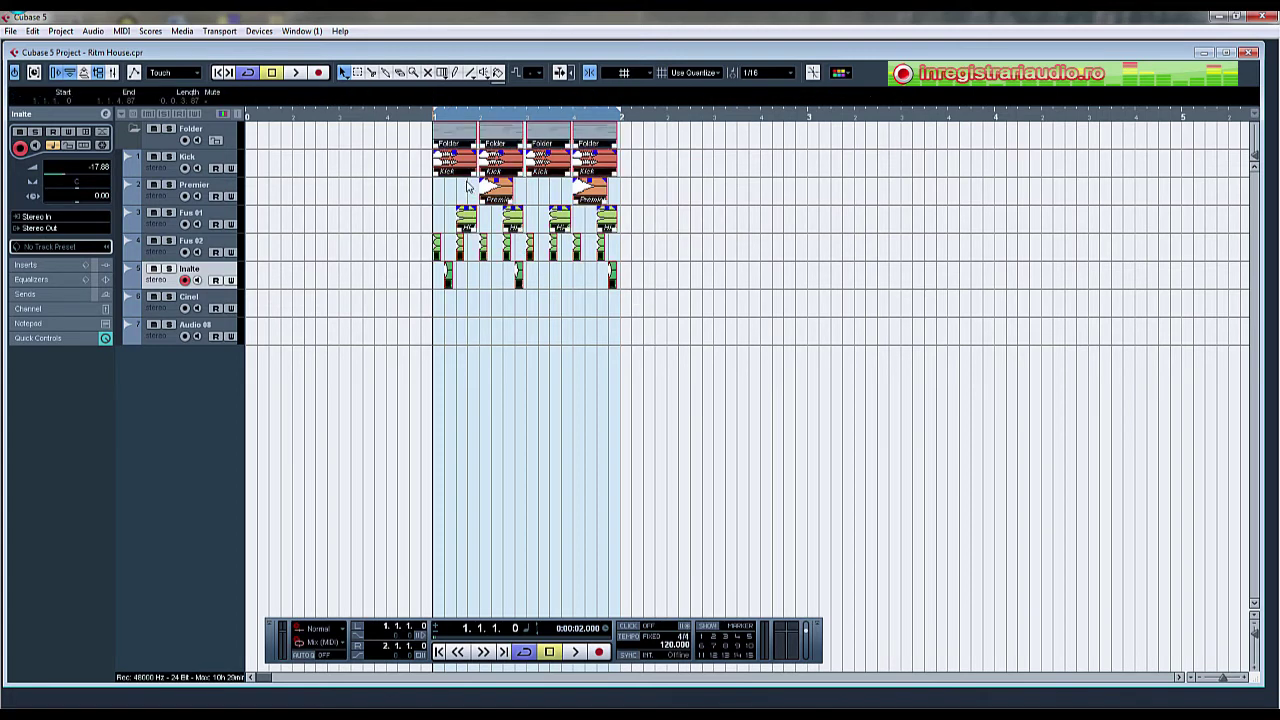
{"action": "left_click_drag", "start_coordinate": [455, 139], "coordinate": [634, 143]}
{"action": "left_click_drag", "start_coordinate": [390, 131], "coordinate": [820, 309]}
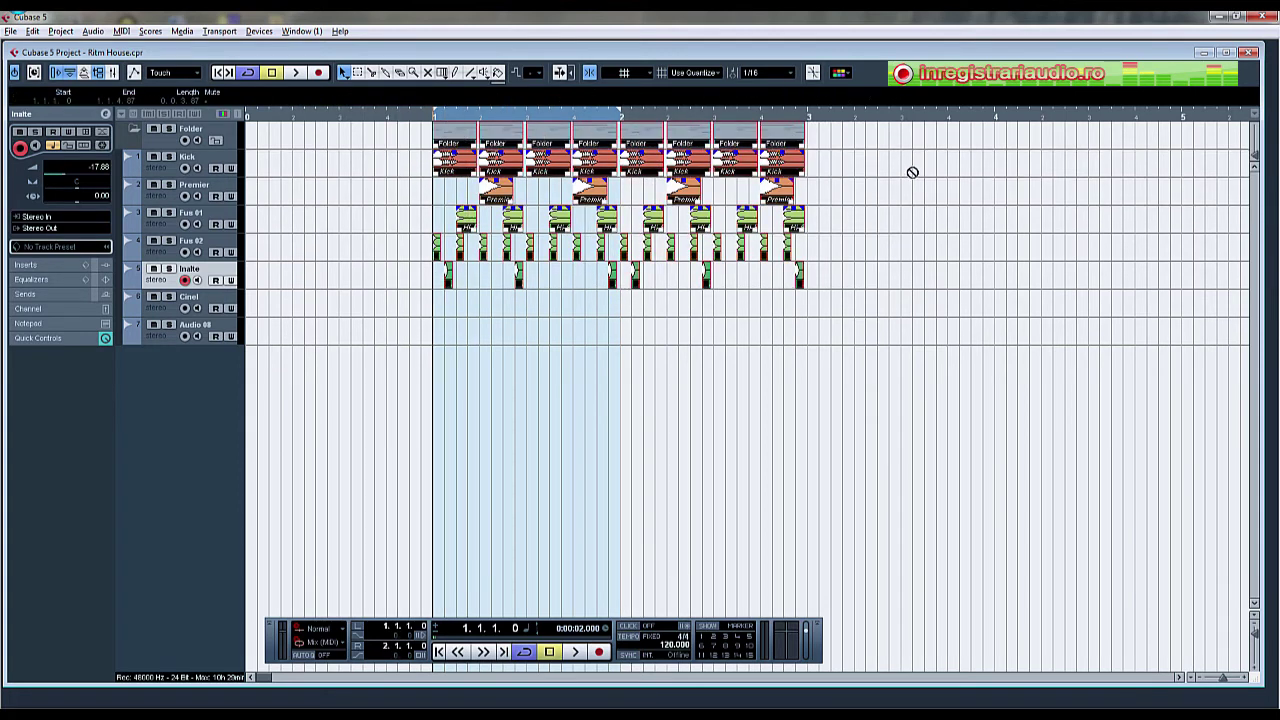
{"action": "left_click_drag", "start_coordinate": [447, 143], "coordinate": [822, 143]}
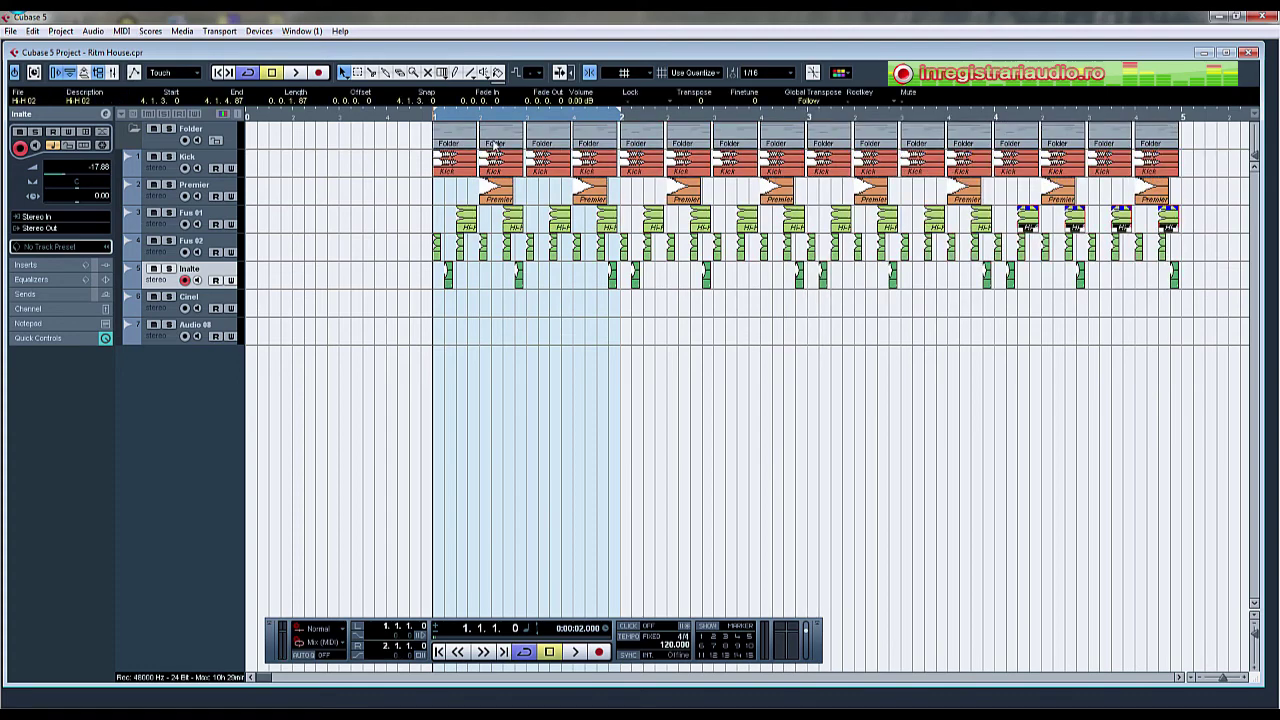
Extend the loop range to four bars by setting the right locator to 5.1.1.0, and play it.
{"action": "left_click", "coordinate": [1183, 118], "text": "alt"}
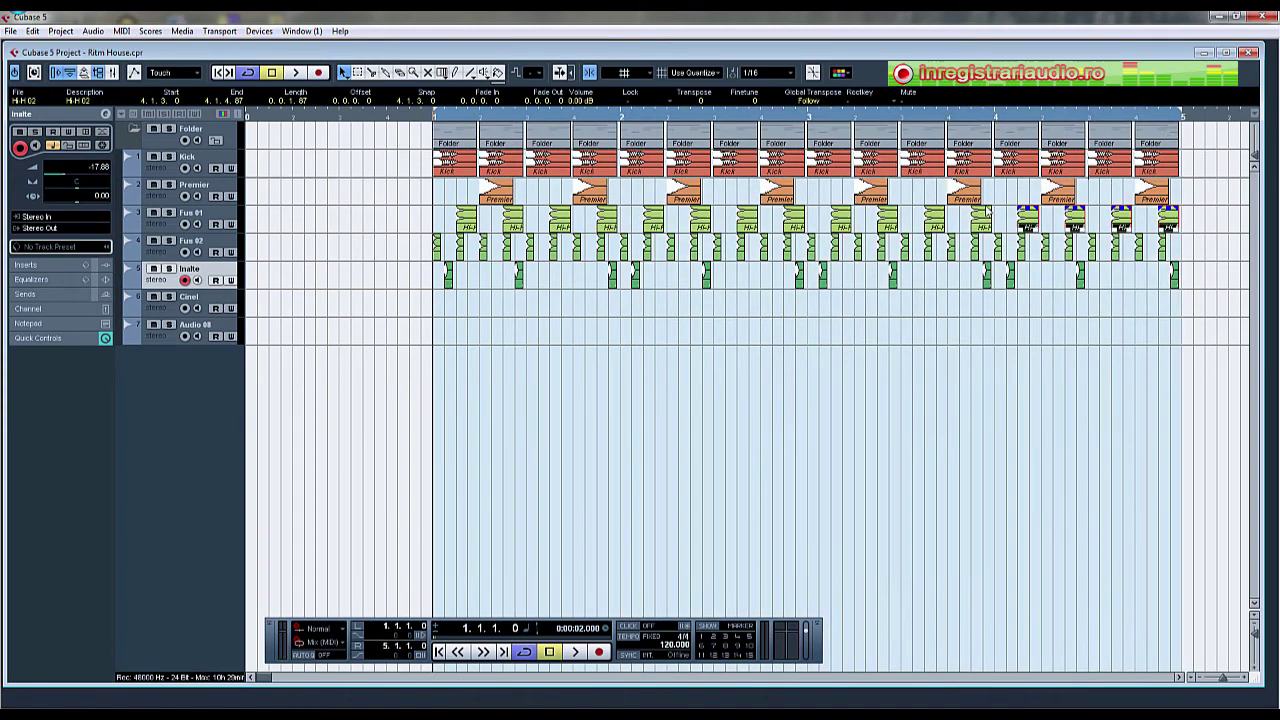
{"action": "key", "text": "space"}
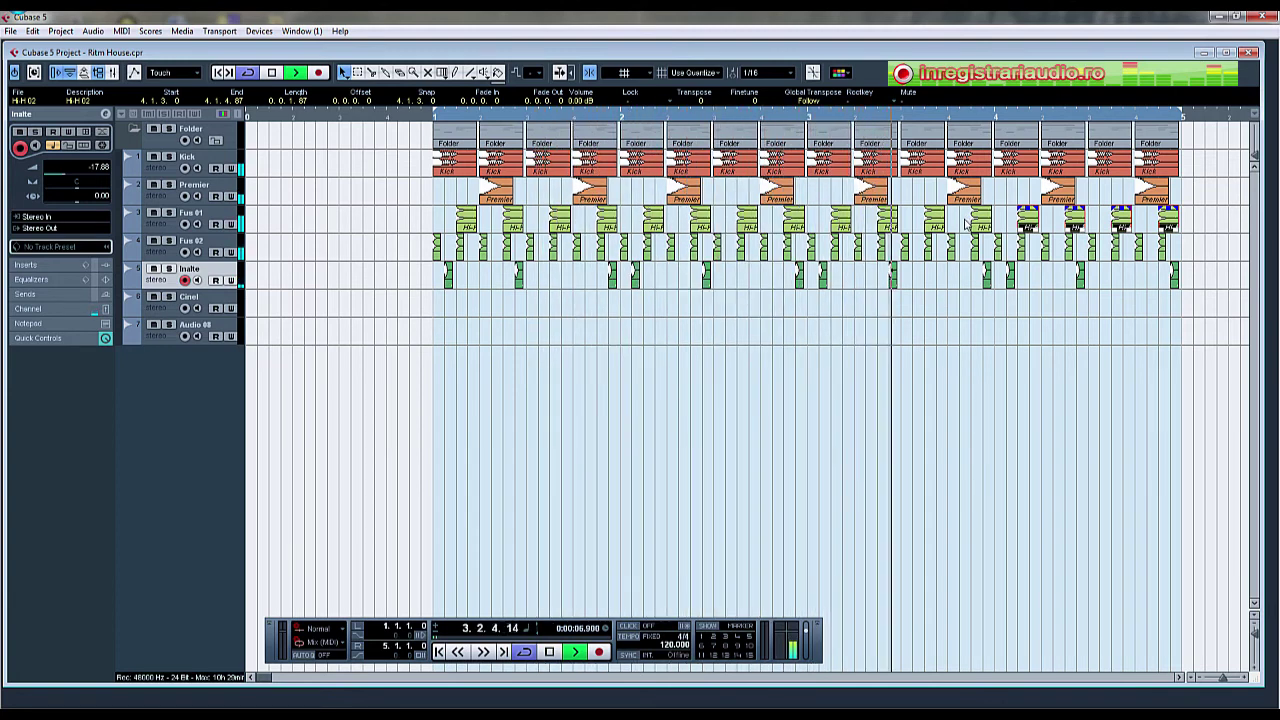
{"action": "left_click", "coordinate": [980, 333]}
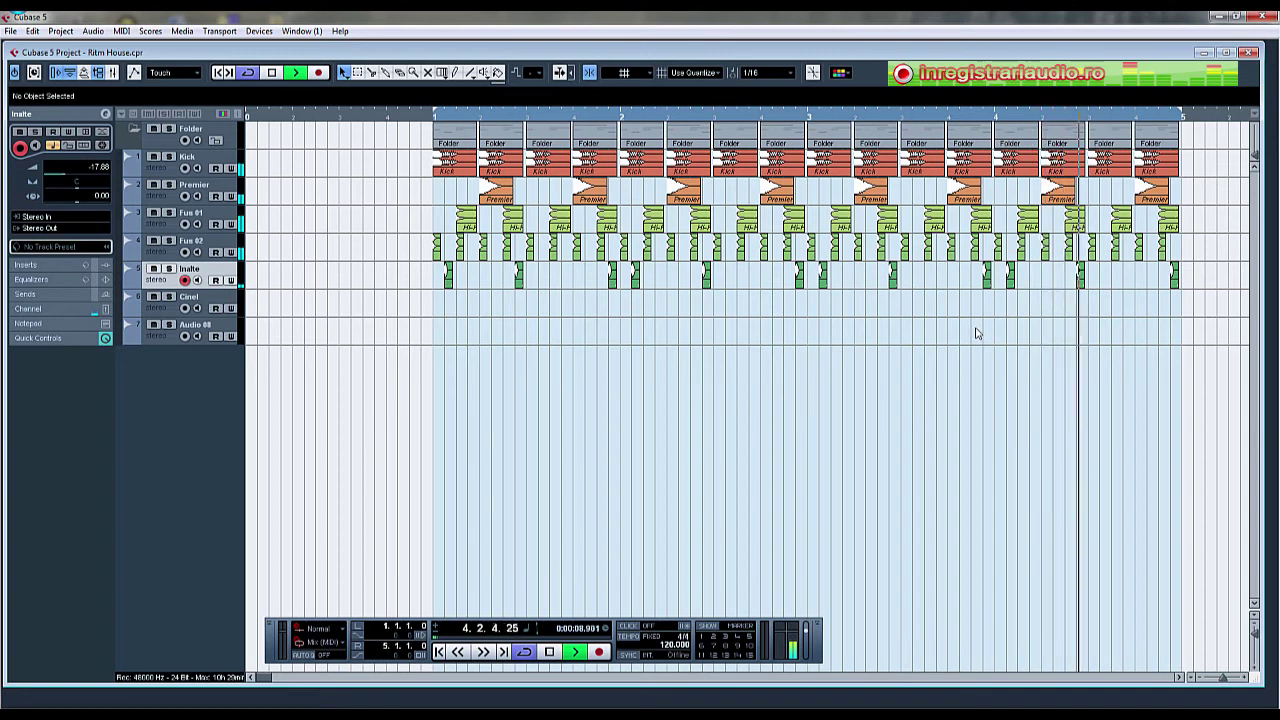
{"action": "key", "text": "space"}
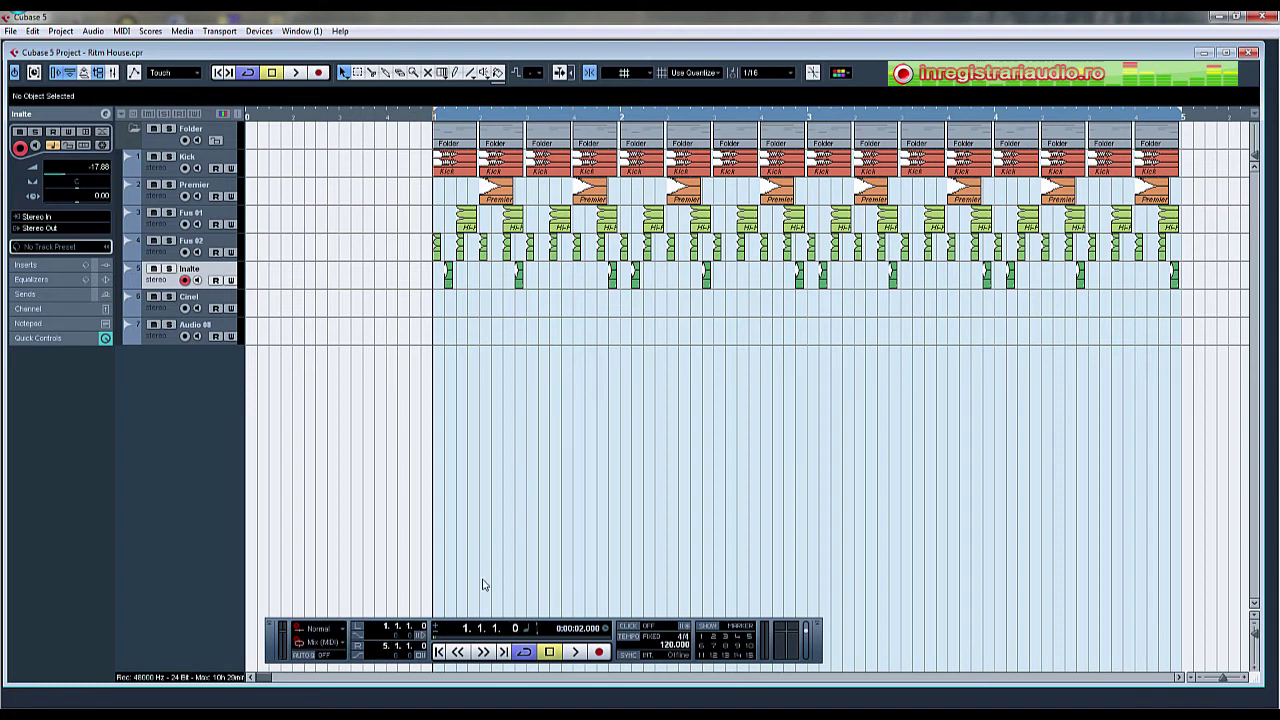
Play the four-bar rhythm once more from 1.1.1.0 with room for eight bars in view.
{"action": "scroll", "coordinate": [270, 678], "scroll_direction": "right", "scroll_amount": 3}
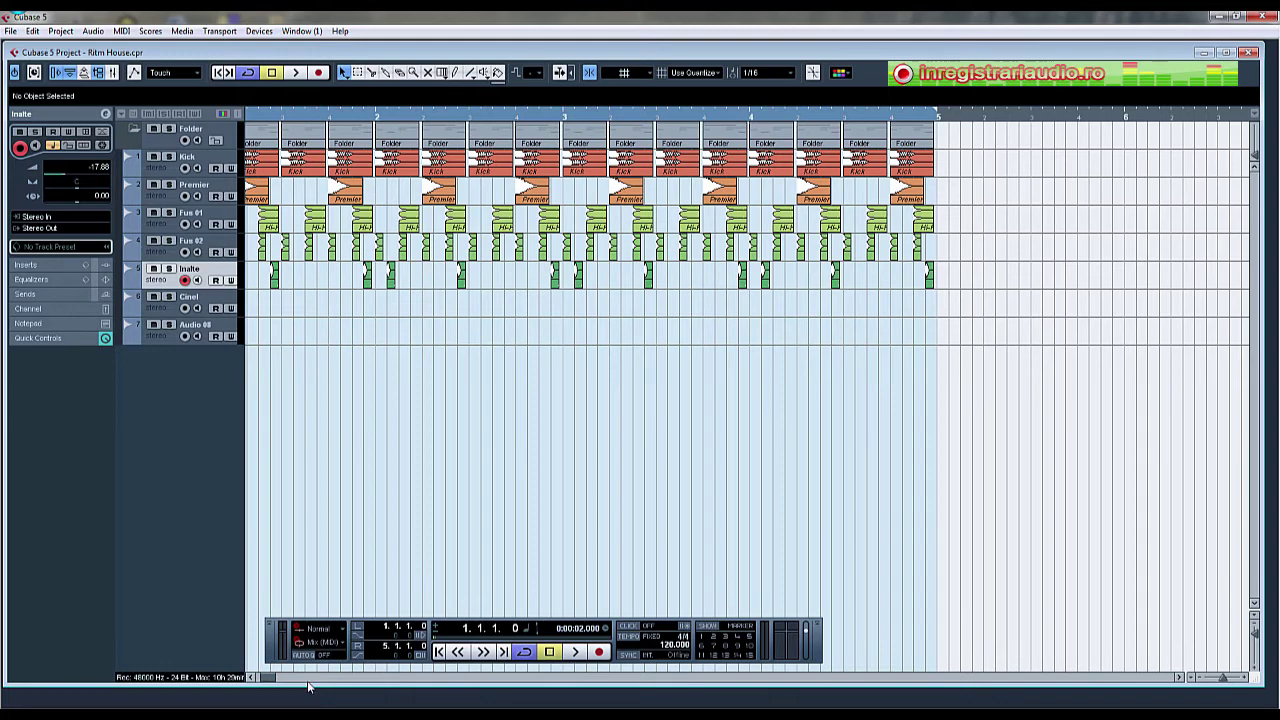
{"action": "key", "text": "g"}
{"action": "key", "text": "g"}
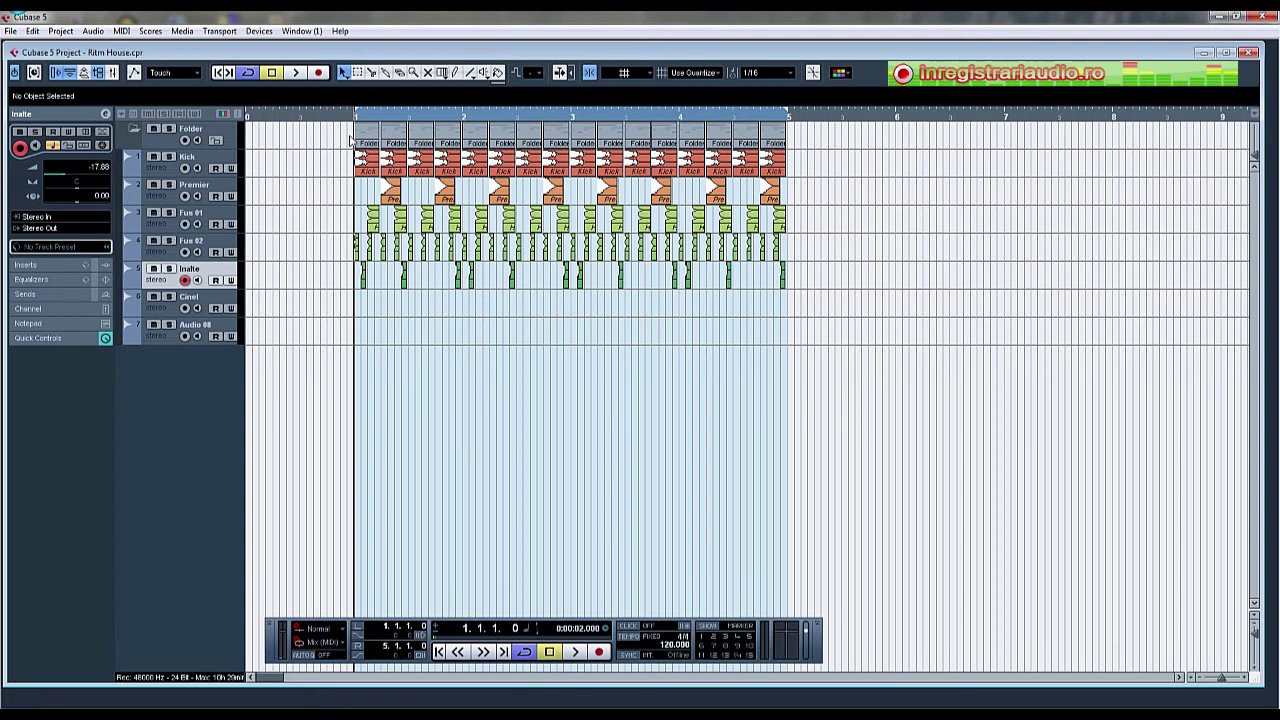
{"action": "key", "text": "space"}
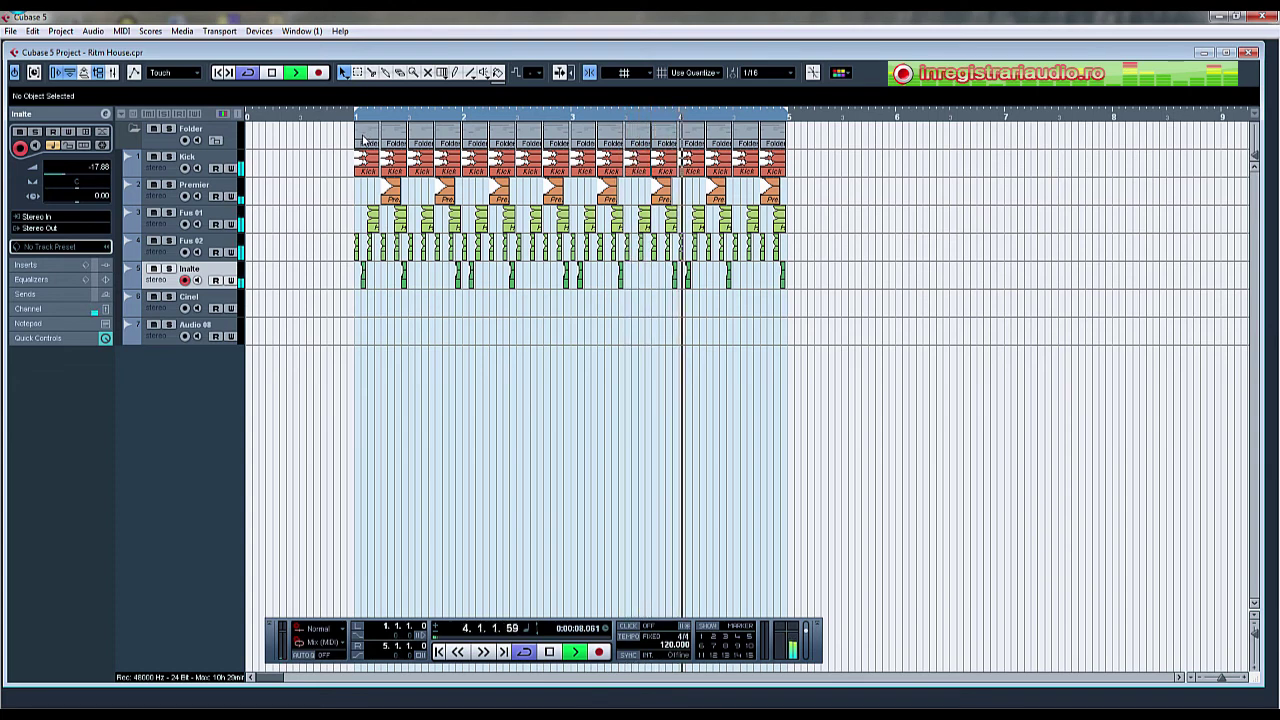
{"action": "key", "text": "space"}
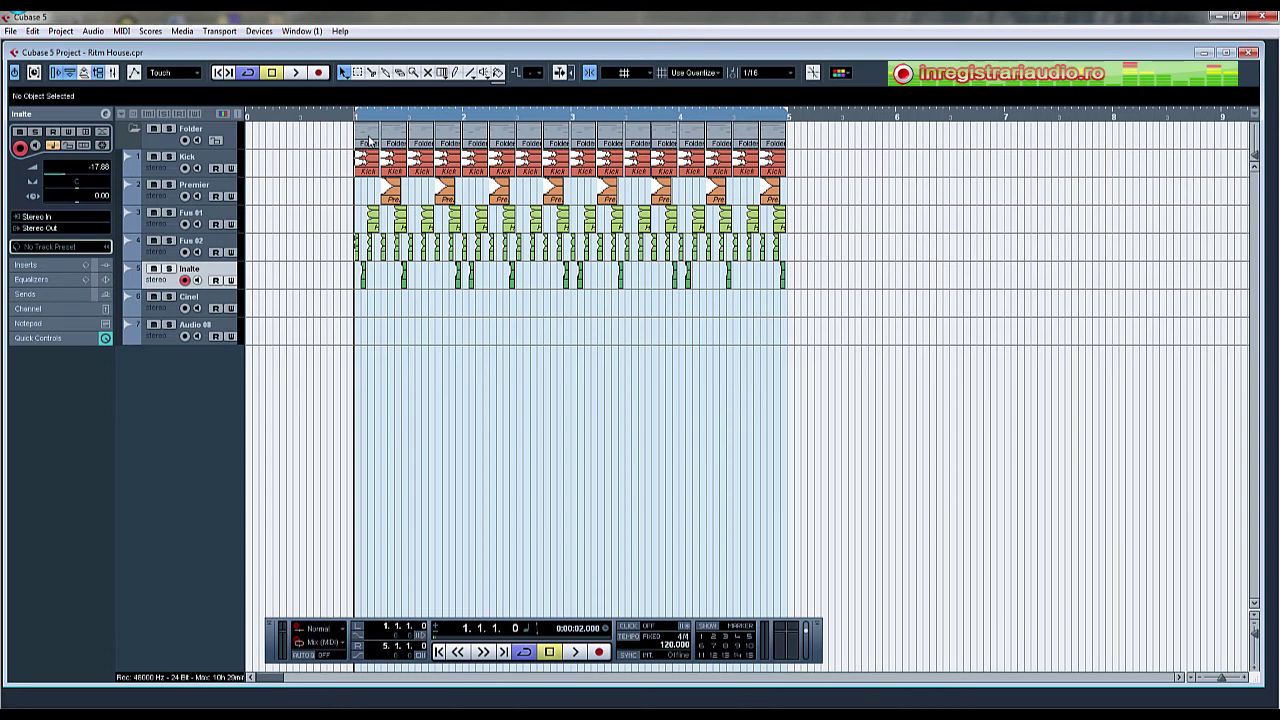
Copy the whole four-bar rhythm to 5.1.1.0 and extend the loop's right locator to 9.1.1.0.
{"action": "left_click_drag", "start_coordinate": [343, 130], "coordinate": [797, 313]}
{"action": "left_click_drag", "start_coordinate": [788, 140], "coordinate": [816, 147]}
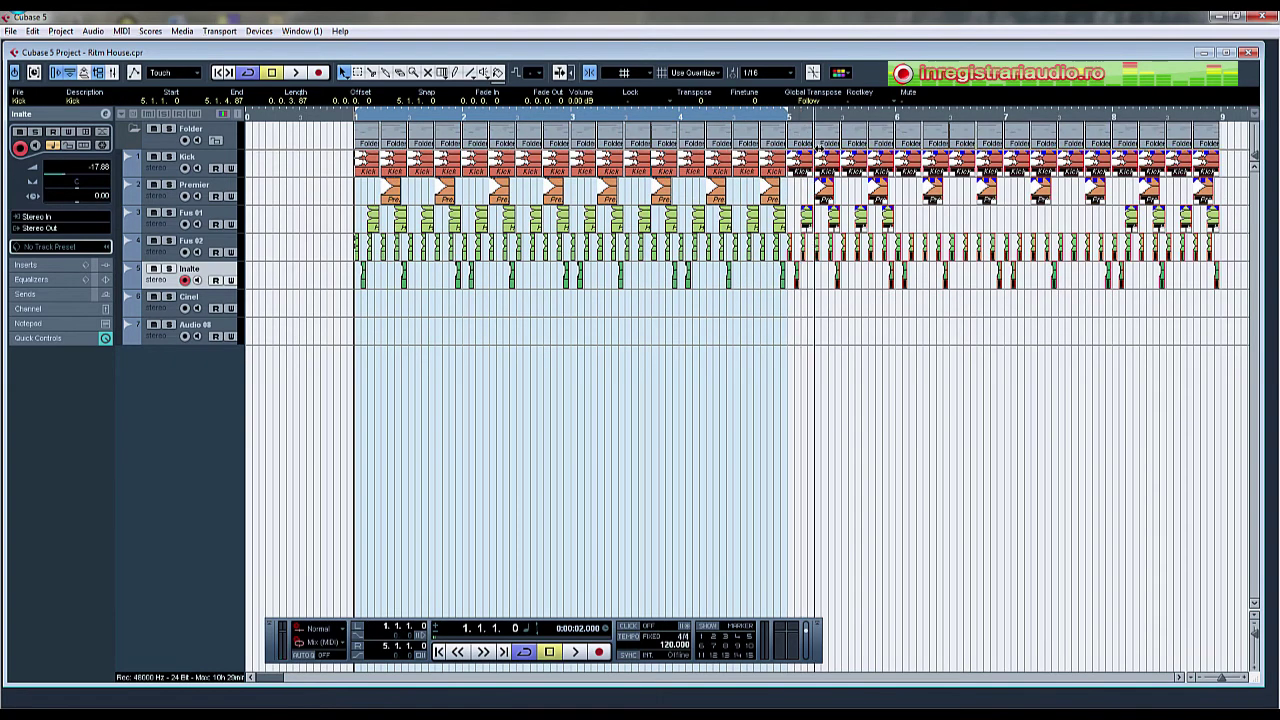
{"action": "mouse_move", "coordinate": [917, 212]}
{"action": "left_mouse_down"}
{"action": "mouse_move", "coordinate": [900, 224]}
{"action": "mouse_move", "coordinate": [696, 226]}
{"action": "mouse_move", "coordinate": [914, 222]}
{"action": "left_mouse_up"}
{"action": "left_click", "coordinate": [790, 377]}
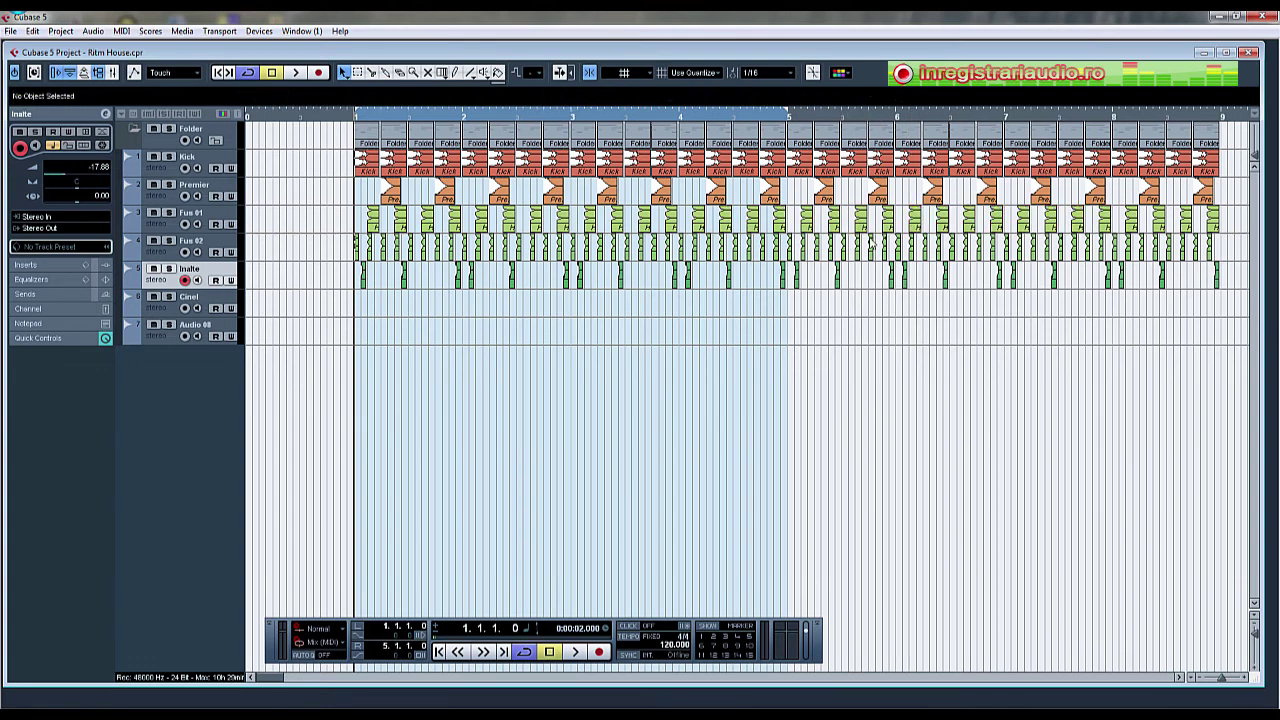
{"action": "left_click", "coordinate": [1224, 120], "text": "alt"}
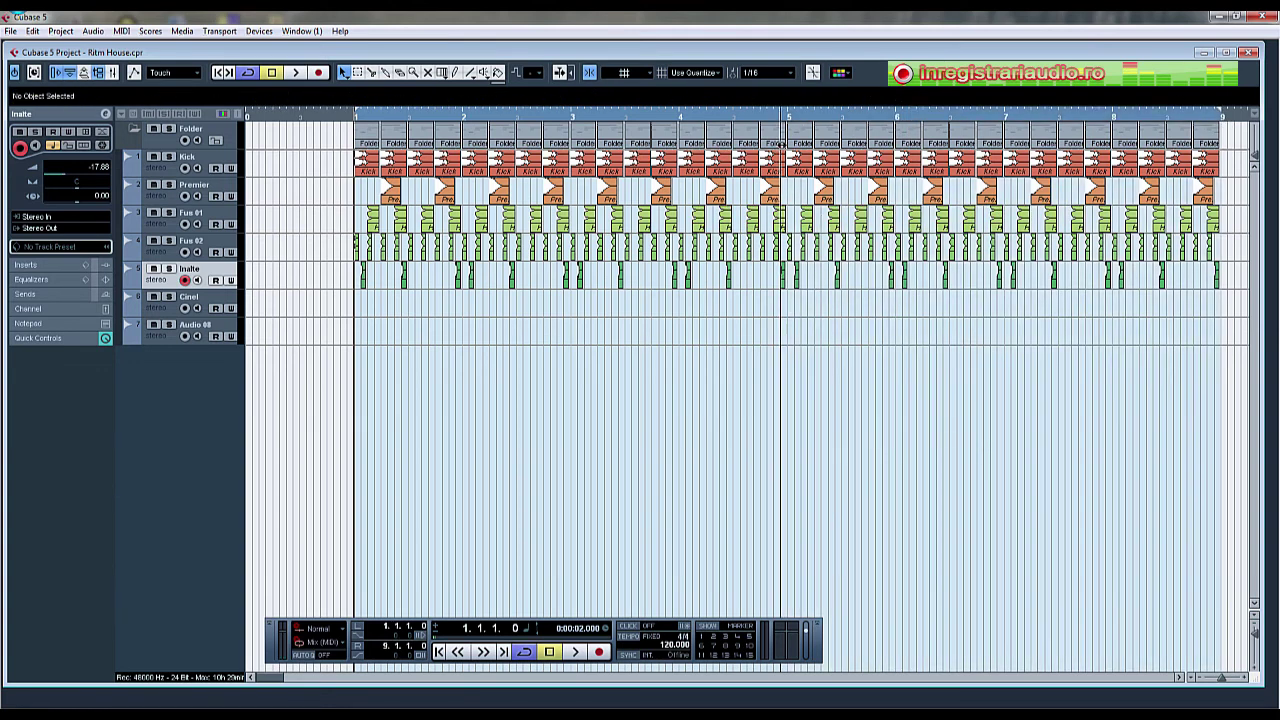
Move the Crash sample on the Cinel track to 5.1.1.0 and the Wind sample on Audio 08 to 9.4.1.0.
{"action": "left_click", "coordinate": [789, 120]}
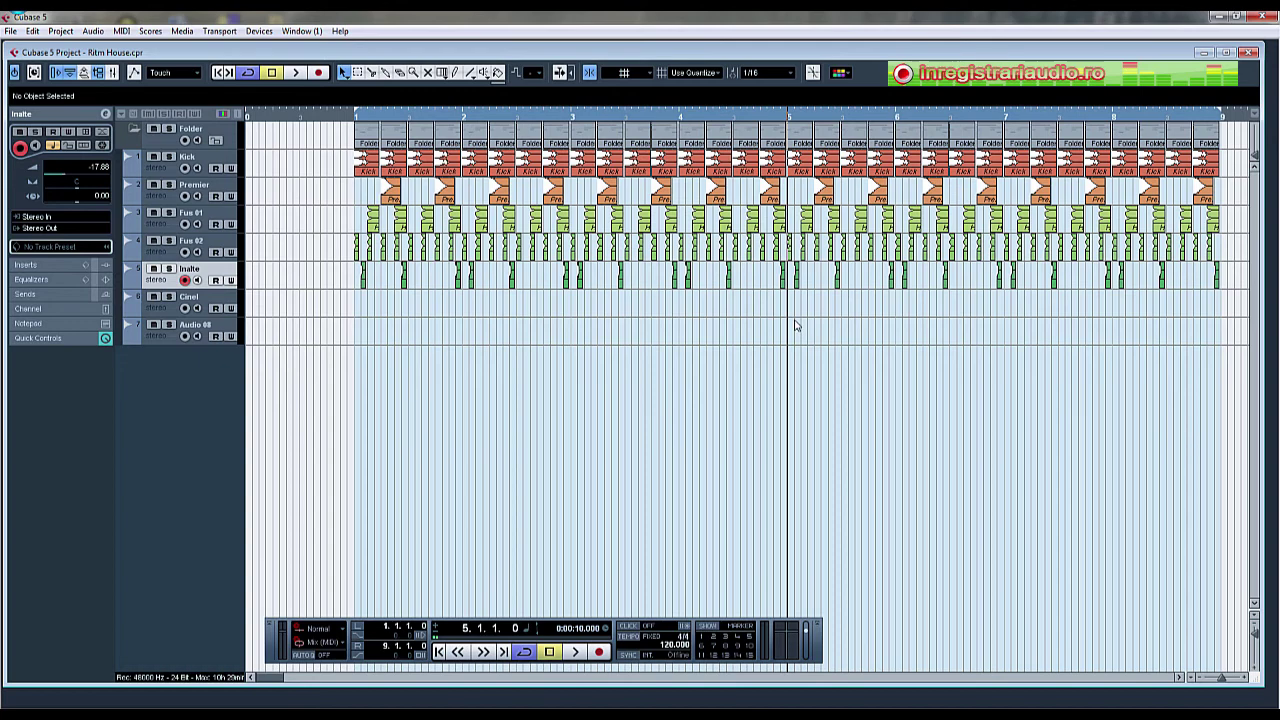
{"action": "key", "text": "g"}
{"action": "key", "text": "g"}
{"action": "key", "text": "g"}
{"action": "key", "text": "g"}
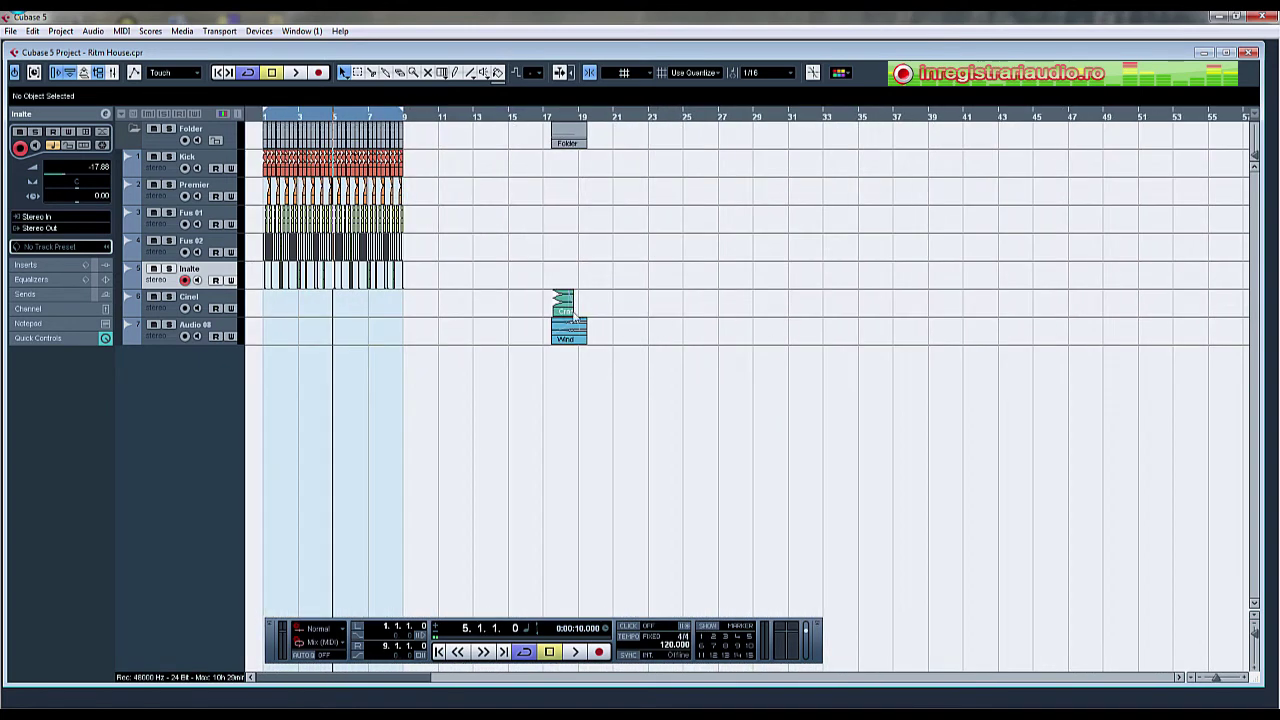
{"action": "left_click_drag", "start_coordinate": [563, 312], "coordinate": [345, 310]}
{"action": "left_click_drag", "start_coordinate": [568, 330], "coordinate": [433, 330]}
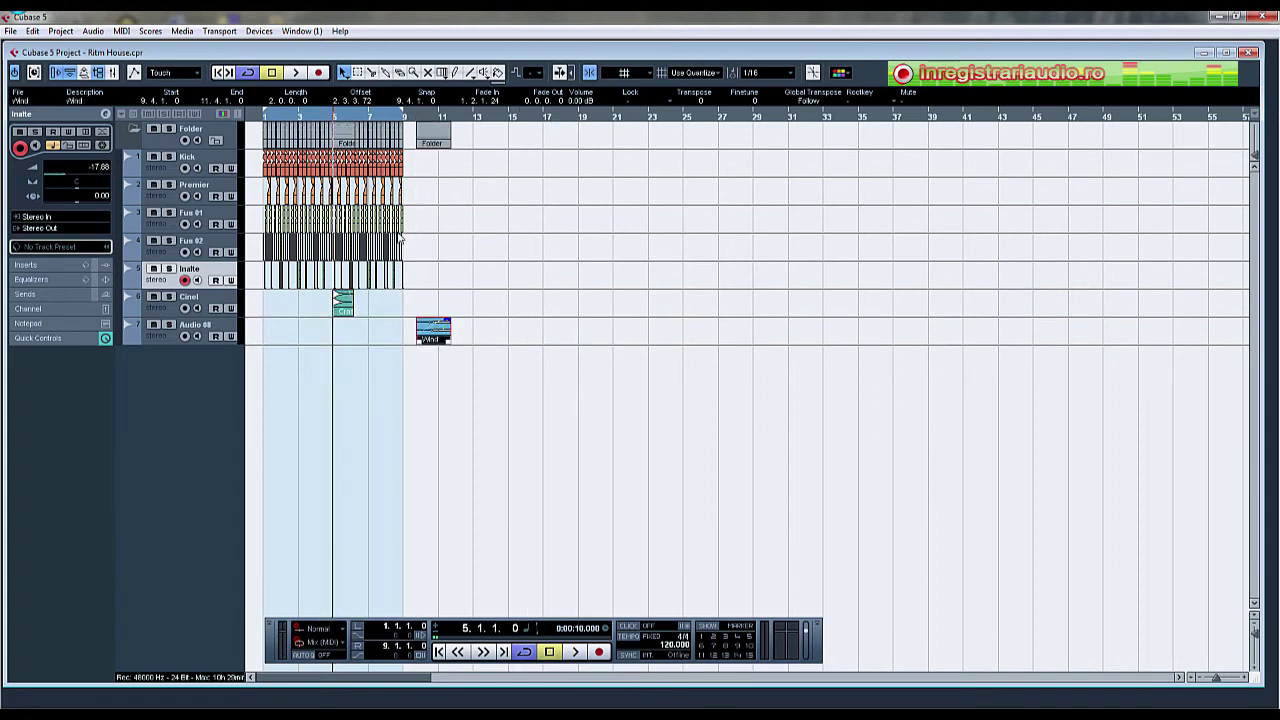
Check the Crash sample's placement at bar 5 and play the rhythm from 1.1.1.0 through its entry.
{"action": "left_click", "coordinate": [263, 114]}
{"action": "key", "text": "h"}
{"action": "key", "text": "h"}
{"action": "key", "text": "h"}
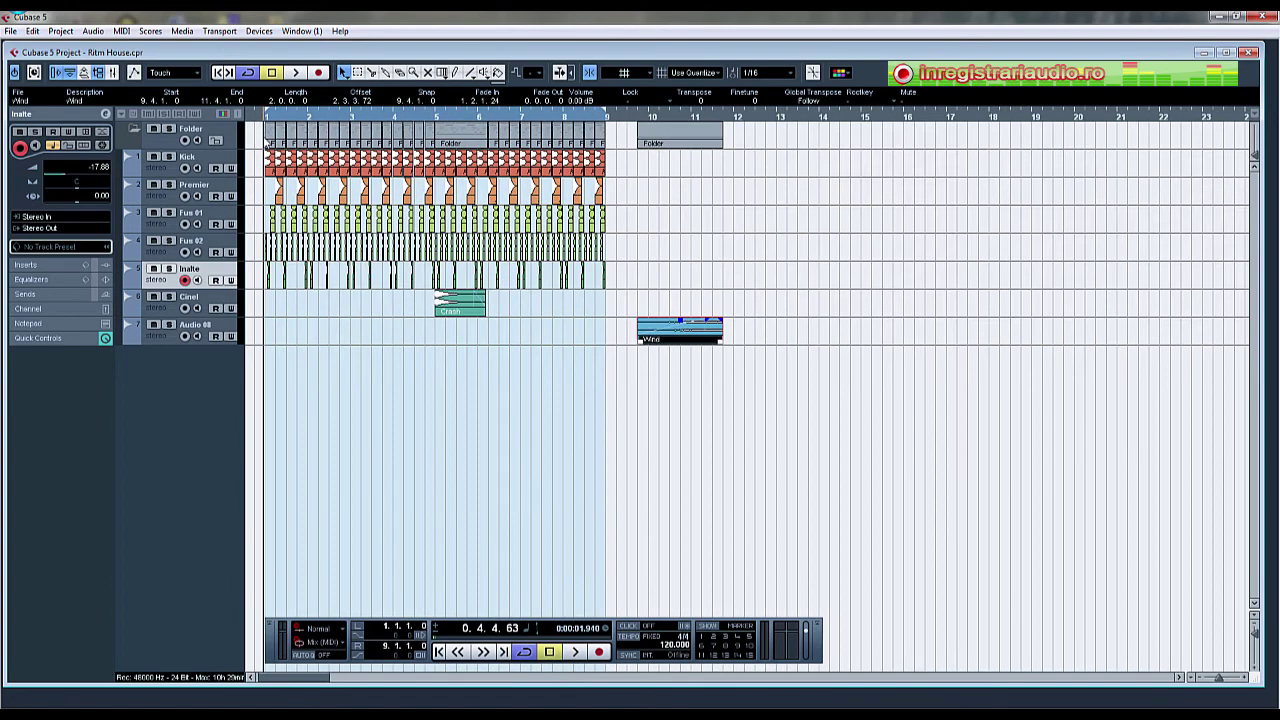
{"action": "key", "text": "h"}
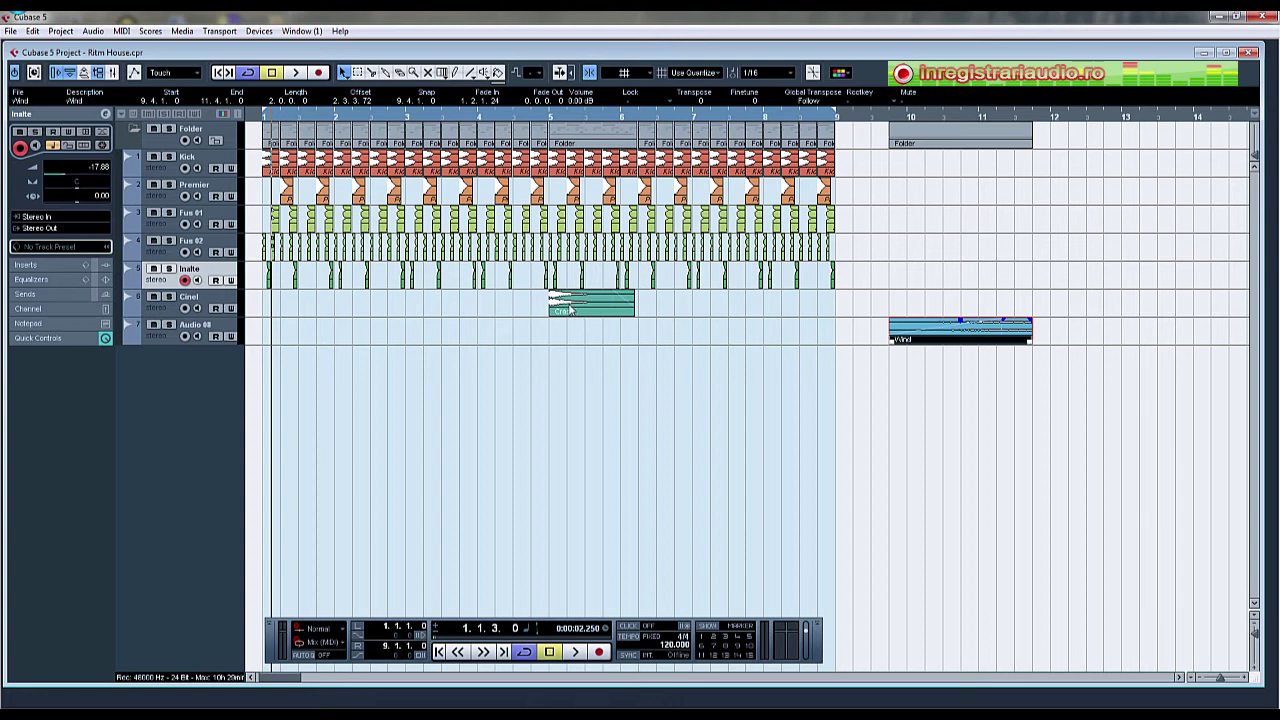
{"action": "left_click_drag", "start_coordinate": [570, 305], "coordinate": [563, 310]}
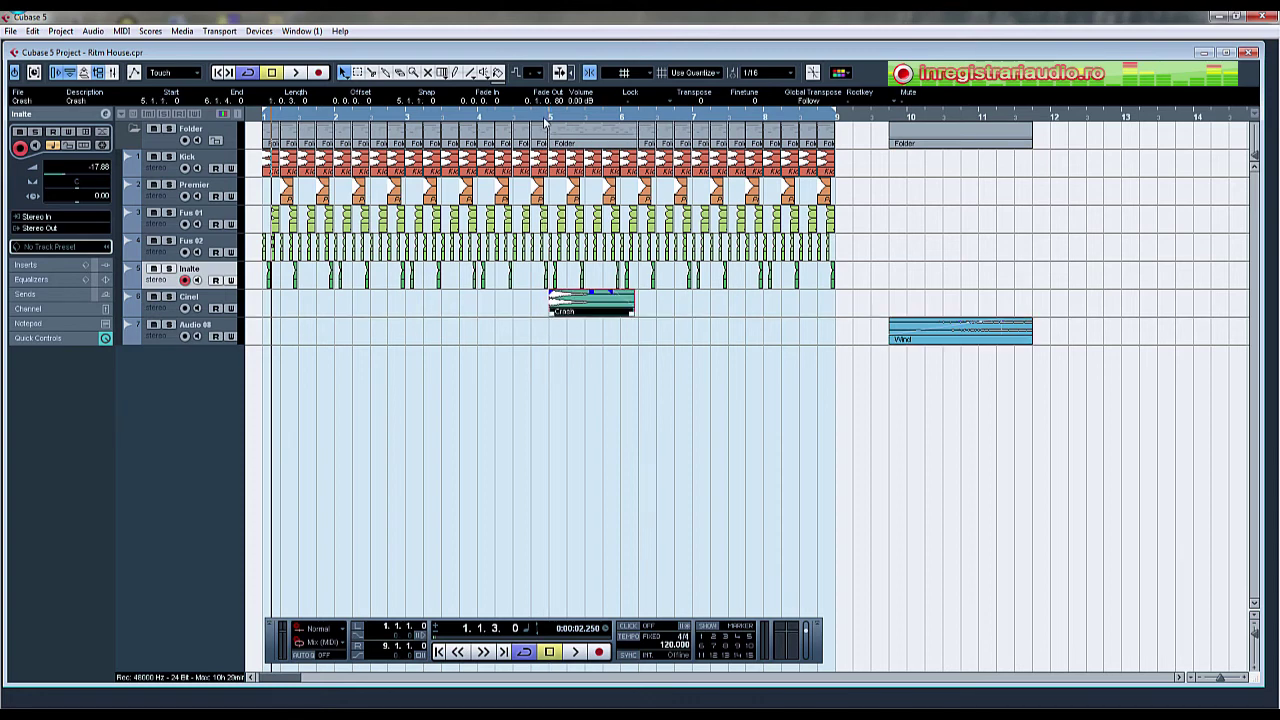
{"action": "left_click", "coordinate": [551, 119]}
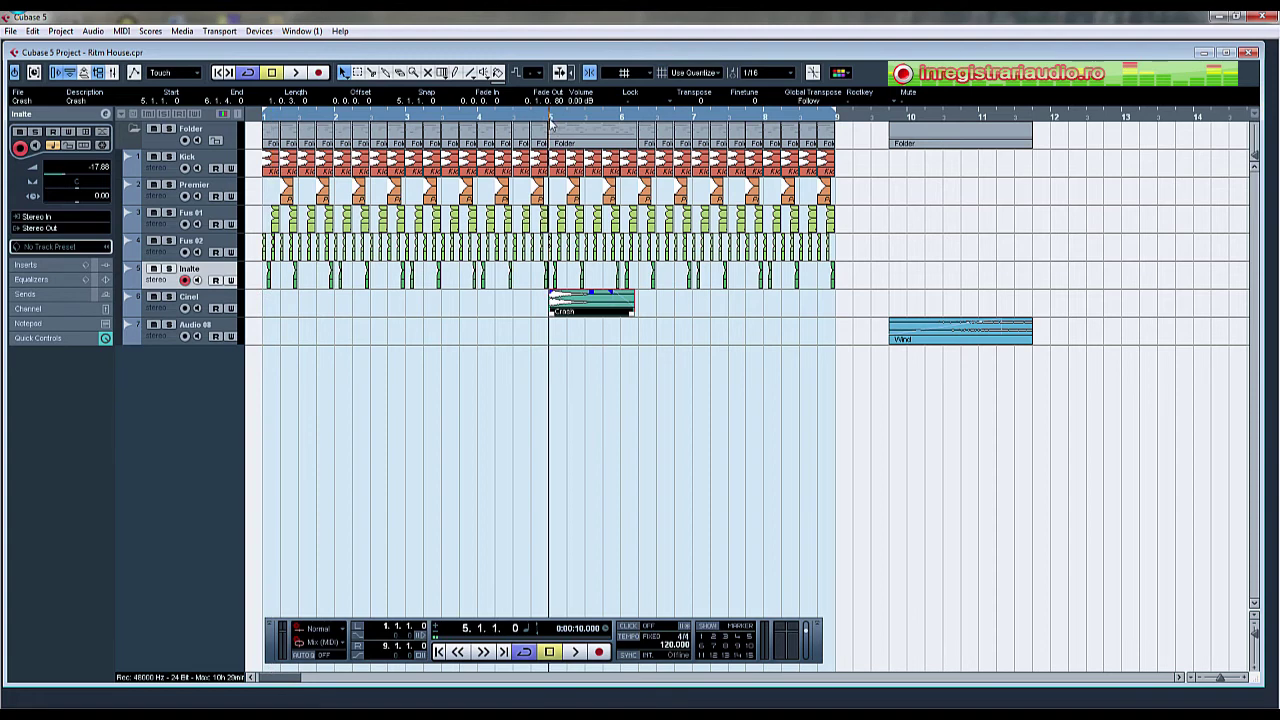
{"action": "left_click", "coordinate": [265, 118]}
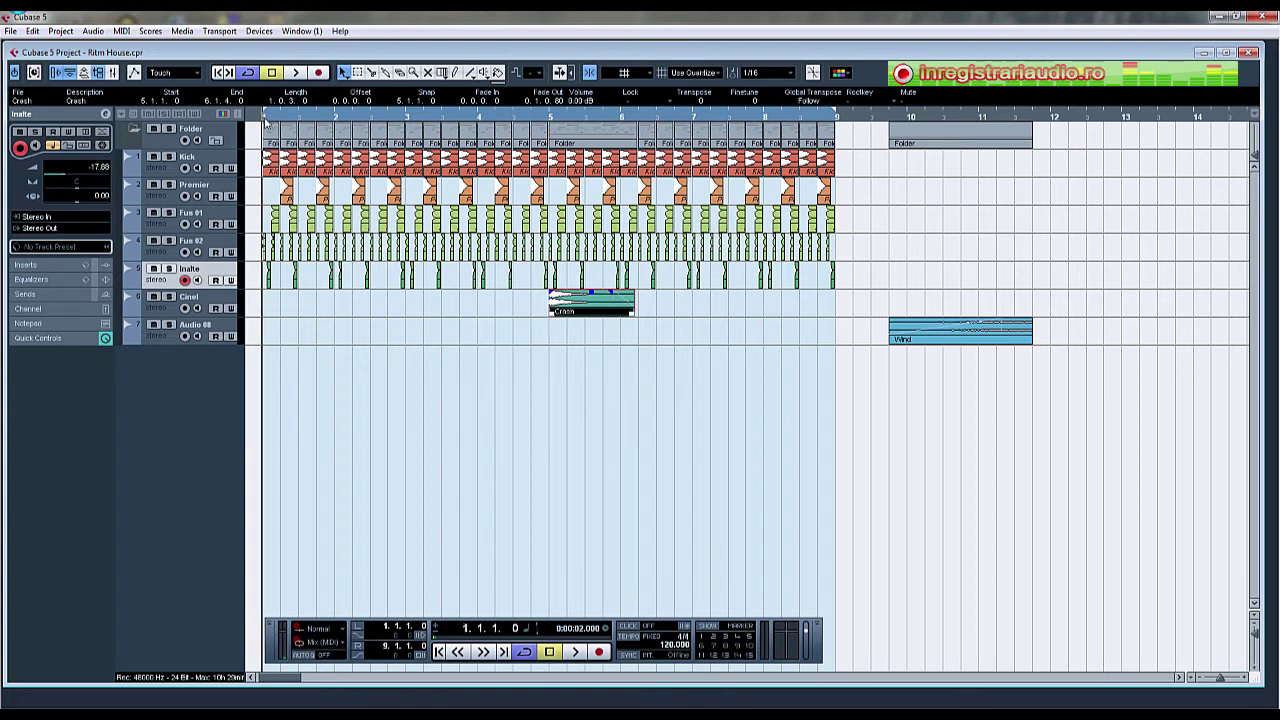
{"action": "key", "text": "space"}
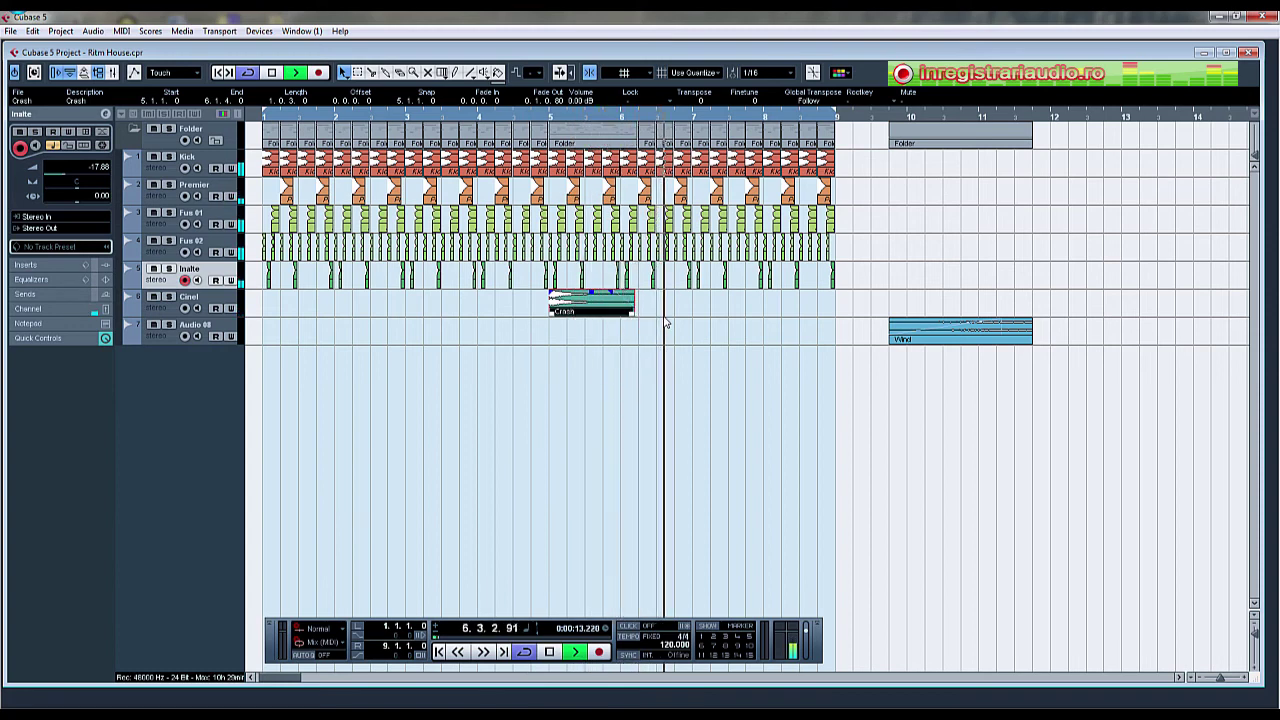
{"action": "key", "text": "space"}
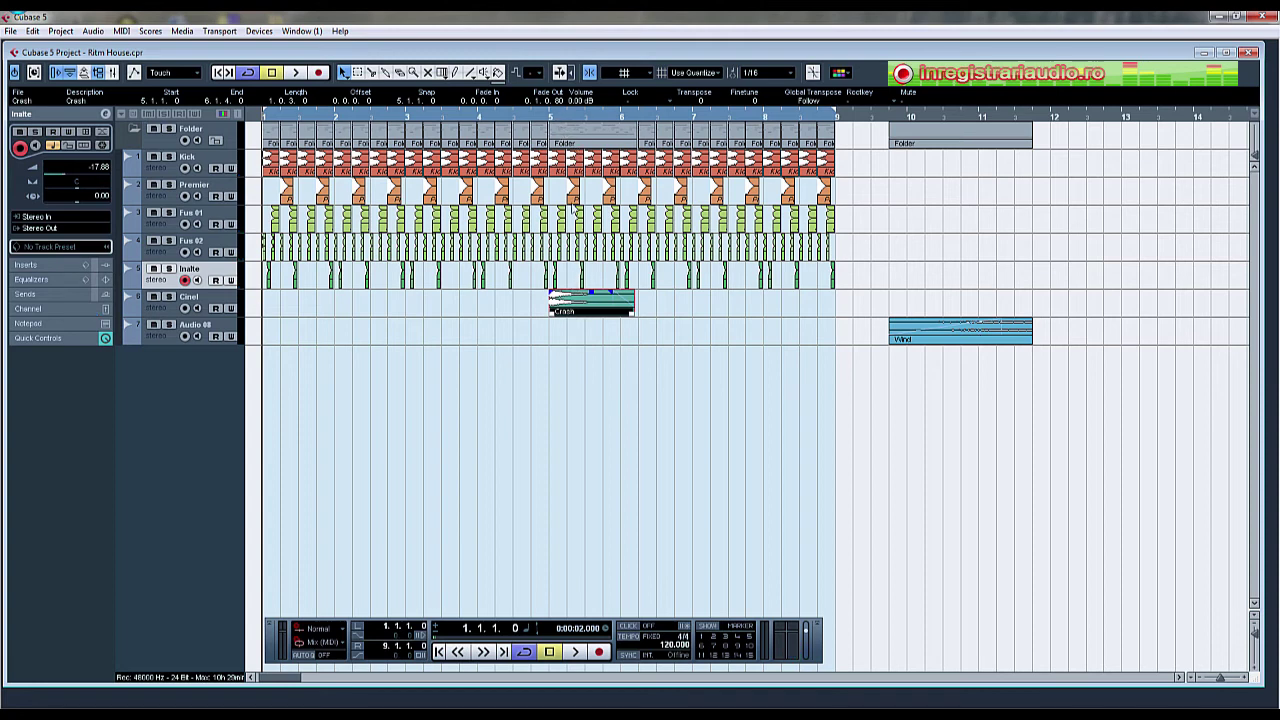
Copy the Crash sample to 1.1.1.0 and move the Wind sample to 7.1.1.0, checking the result by playback.
{"action": "left_click_drag", "start_coordinate": [587, 297], "coordinate": [290, 307]}
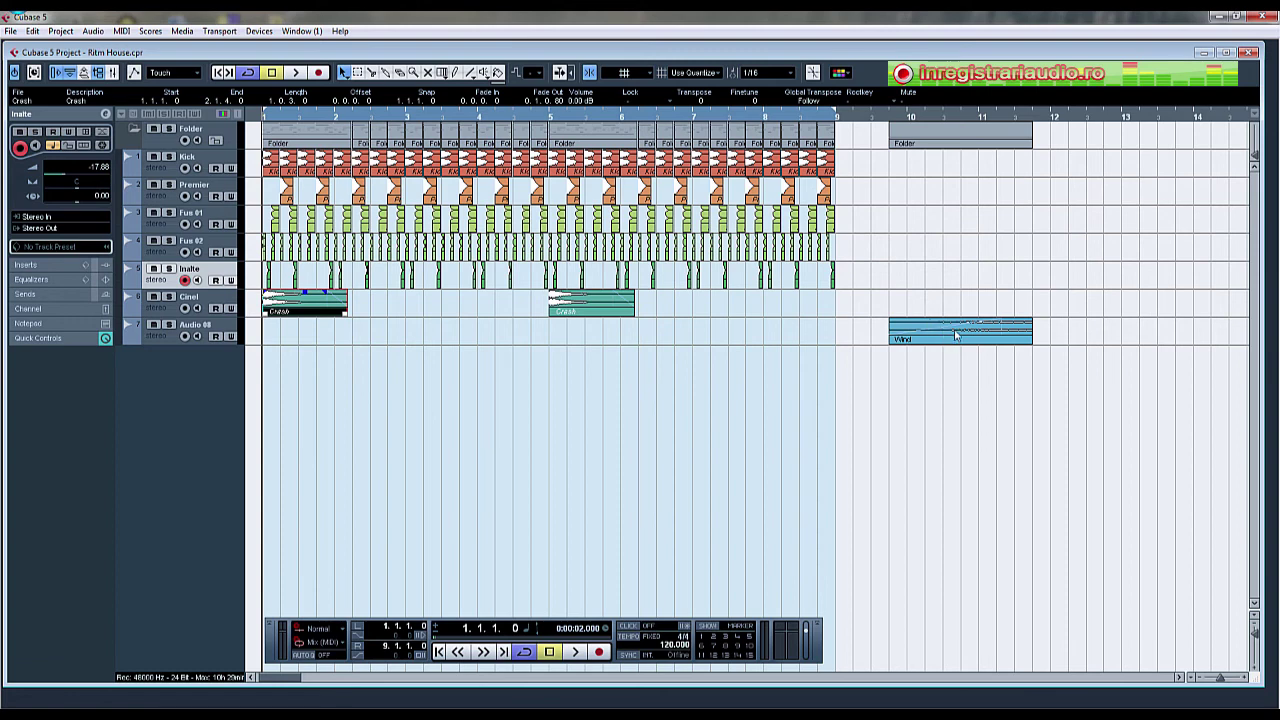
{"action": "left_click_drag", "start_coordinate": [988, 338], "coordinate": [818, 327]}
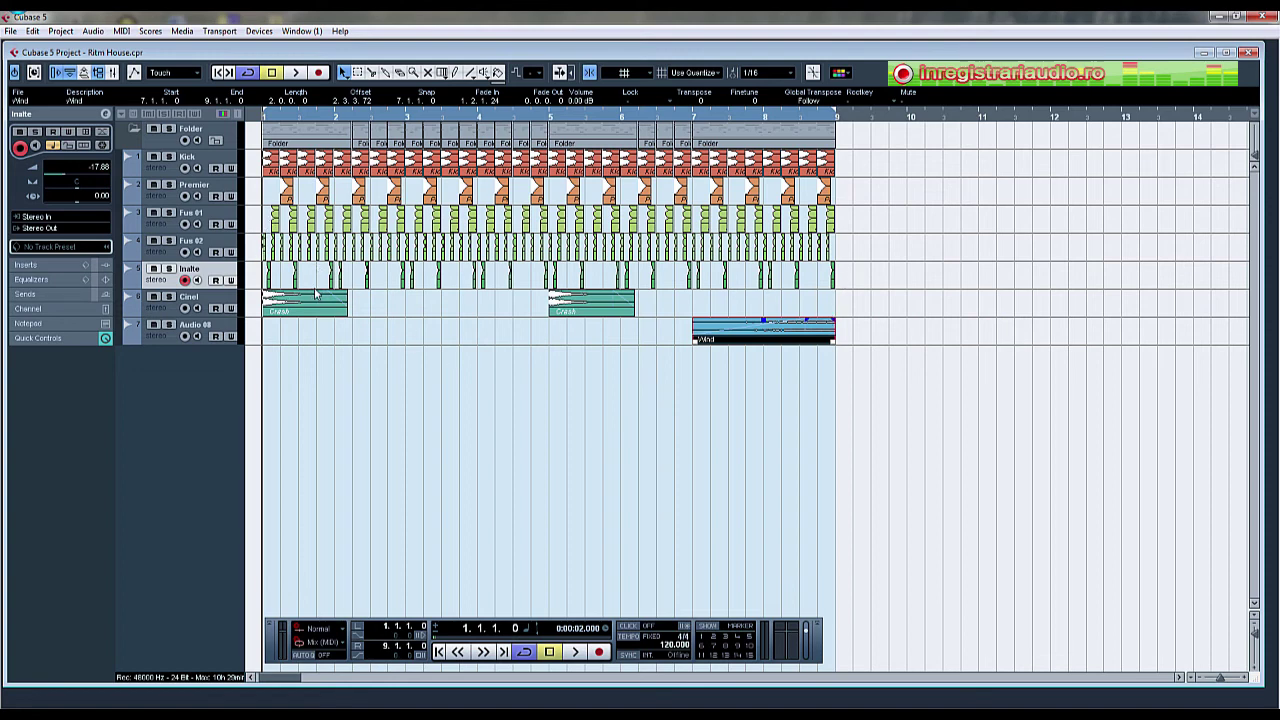
{"action": "key", "text": "space"}
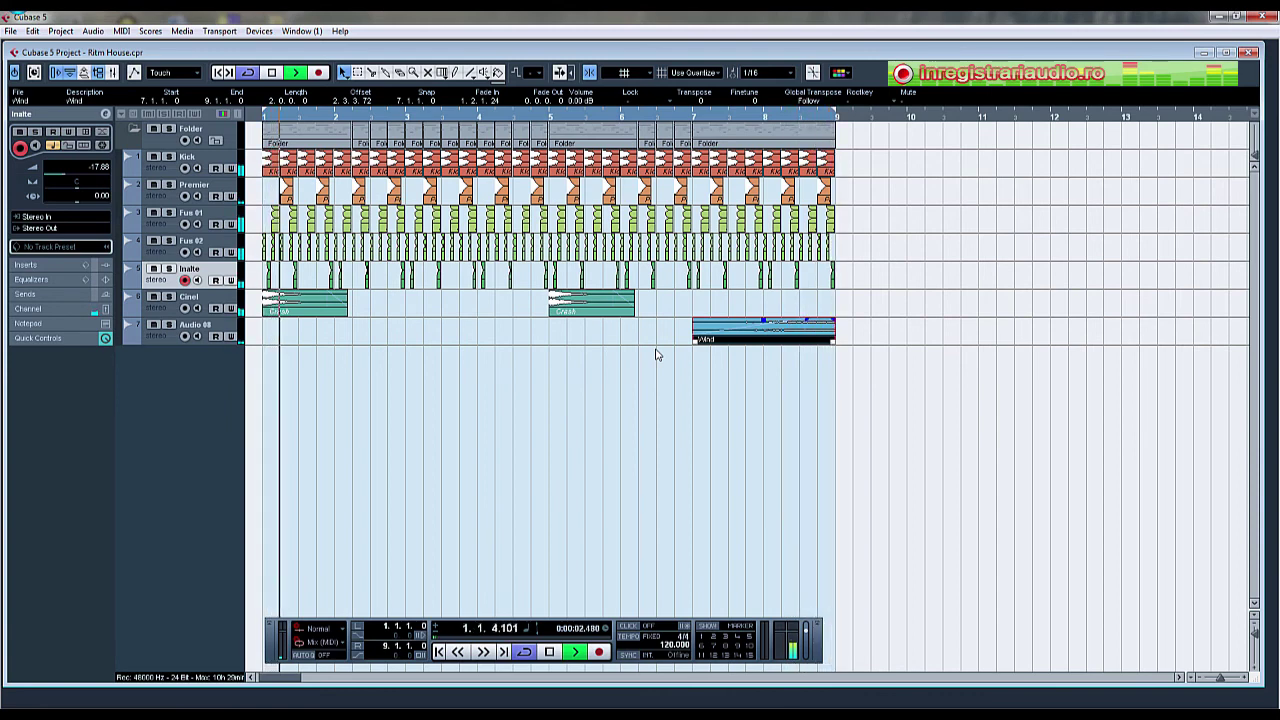
{"action": "key", "text": "space"}
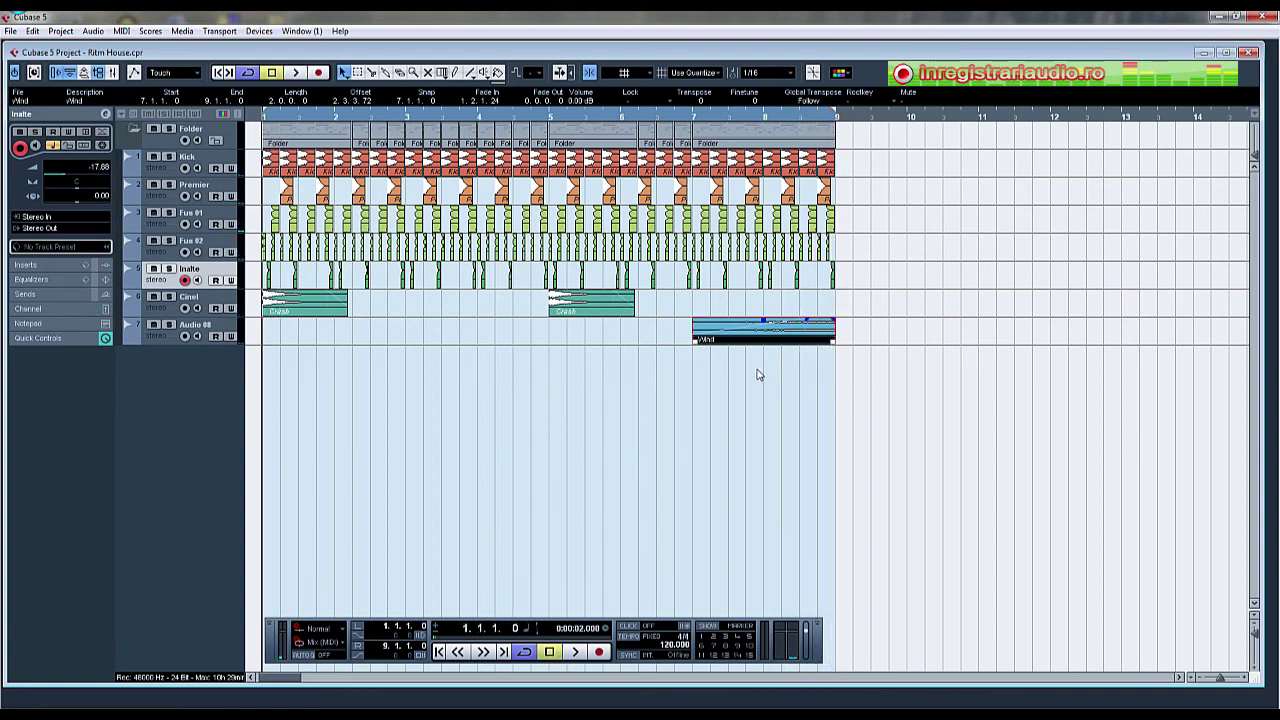